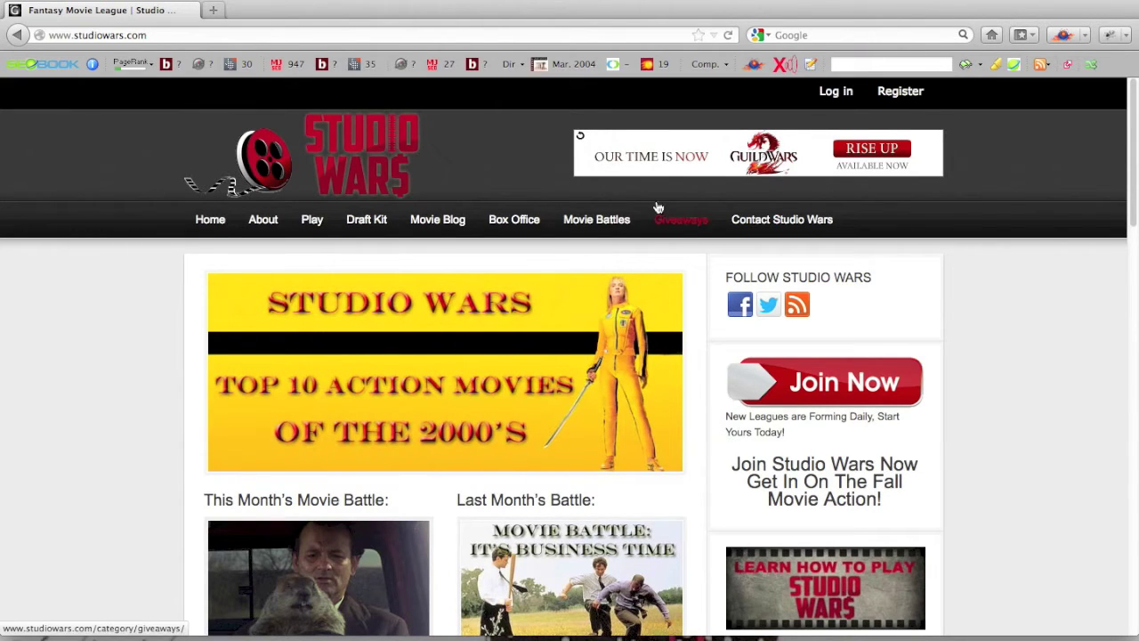
Start the sign-up form, then cancel it without registering a new account.
left_click(587, 34)
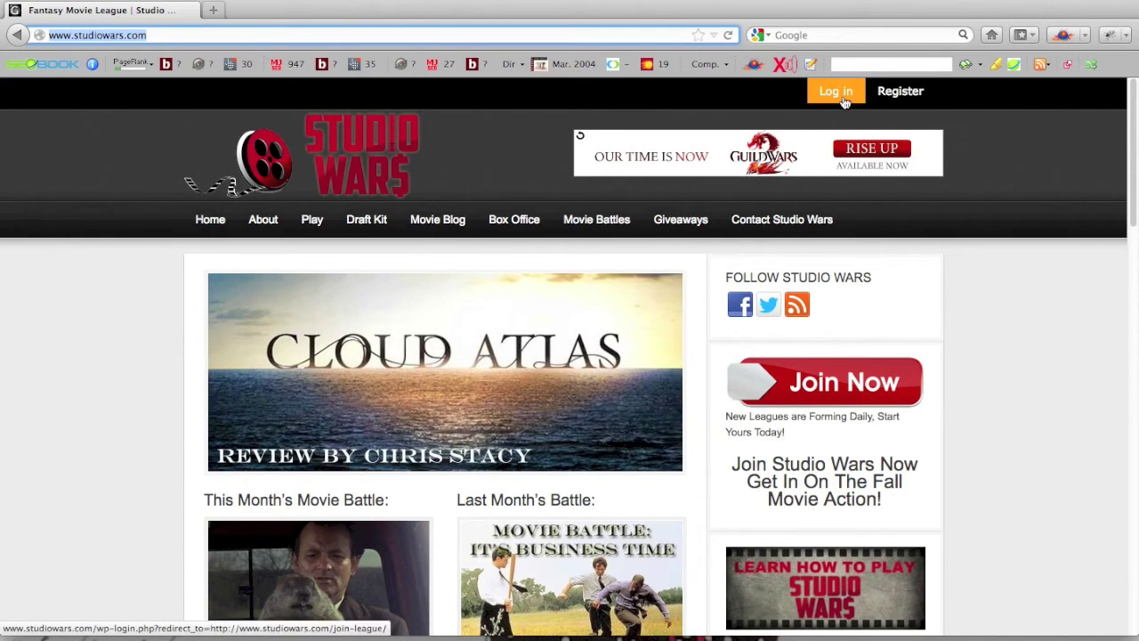
left_click(876, 96)
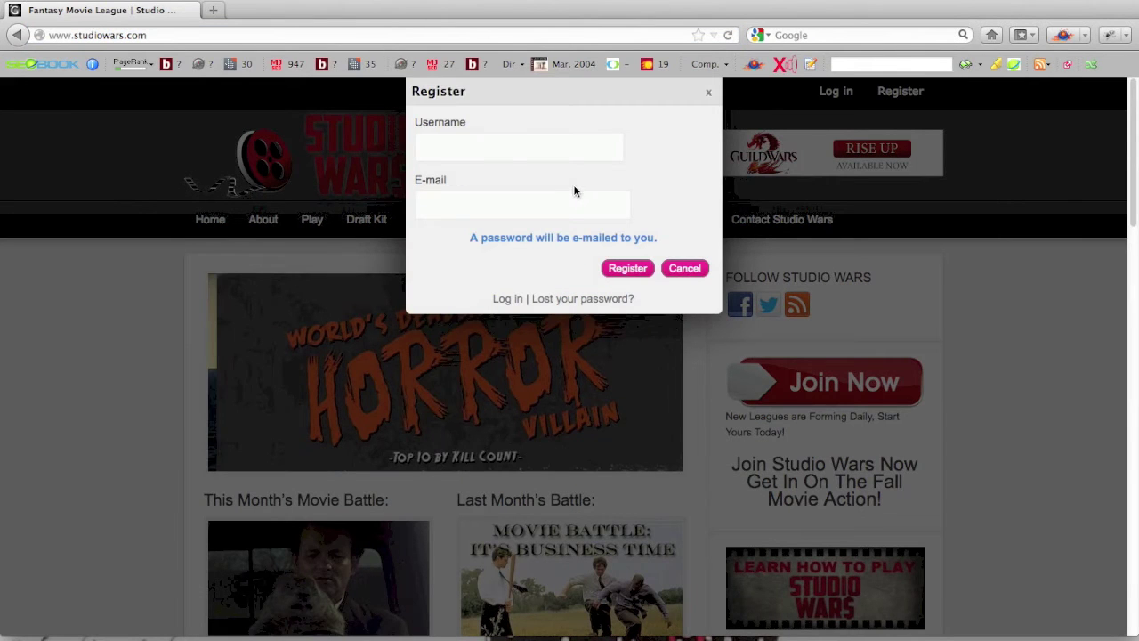
left_click(447, 147)
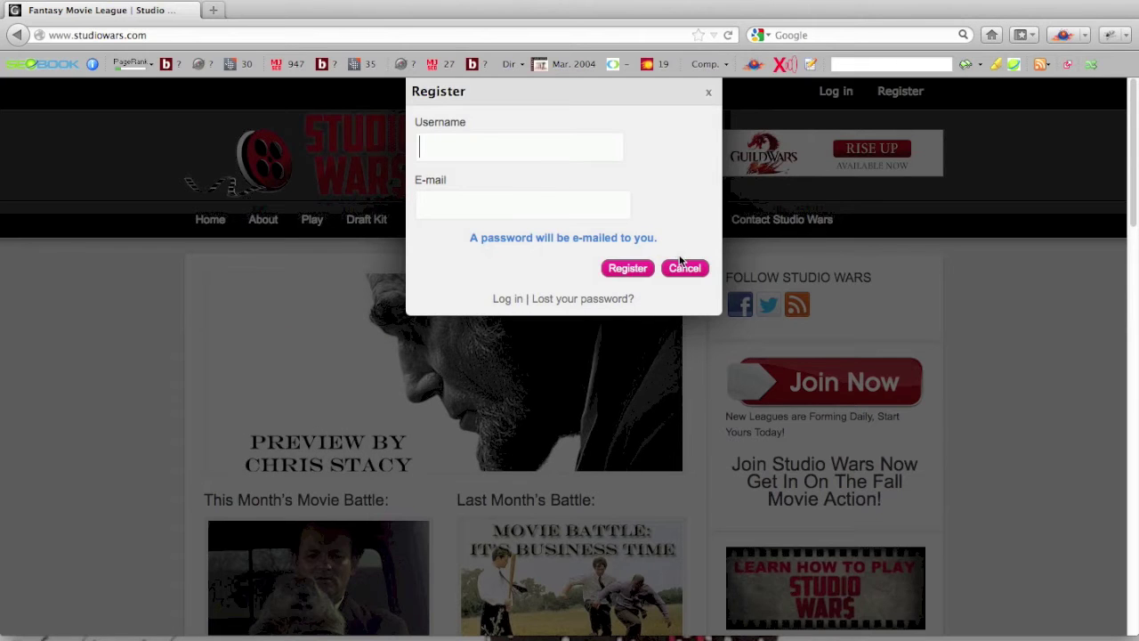
left_click(682, 266)
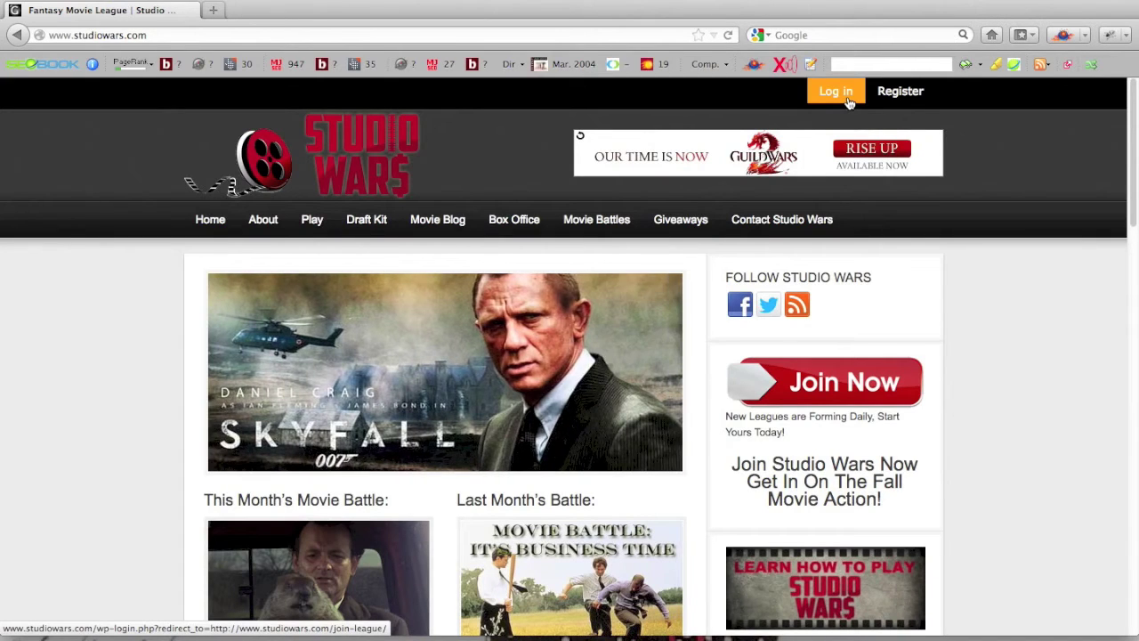
Sign in with the existing account's username and password.
left_click(836, 93)
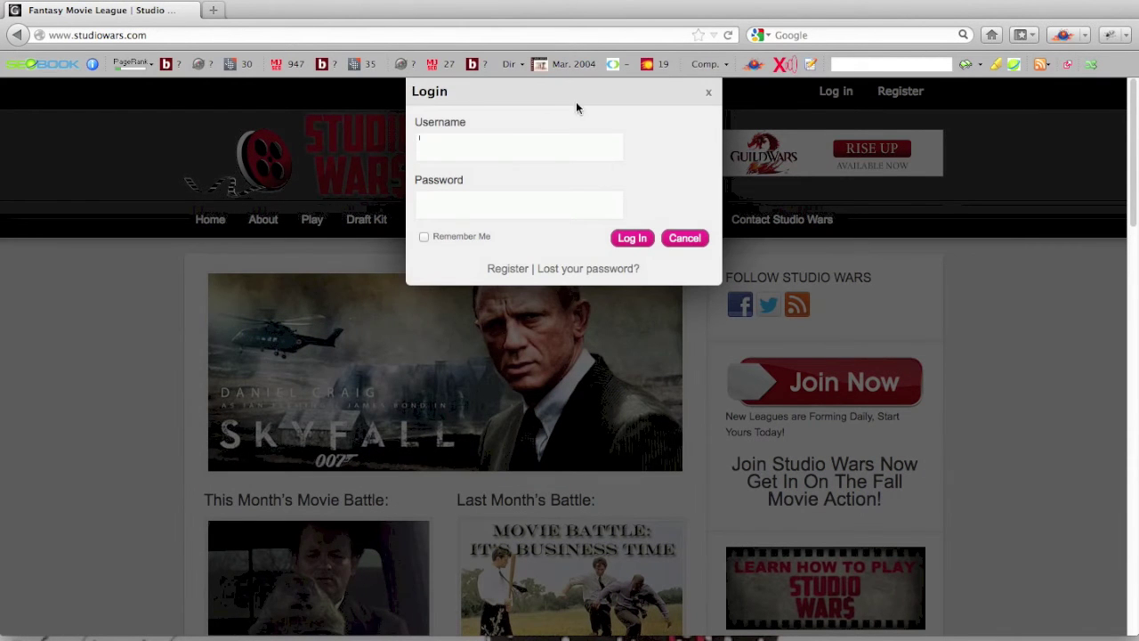
left_click(510, 145)
type("Ryanc")
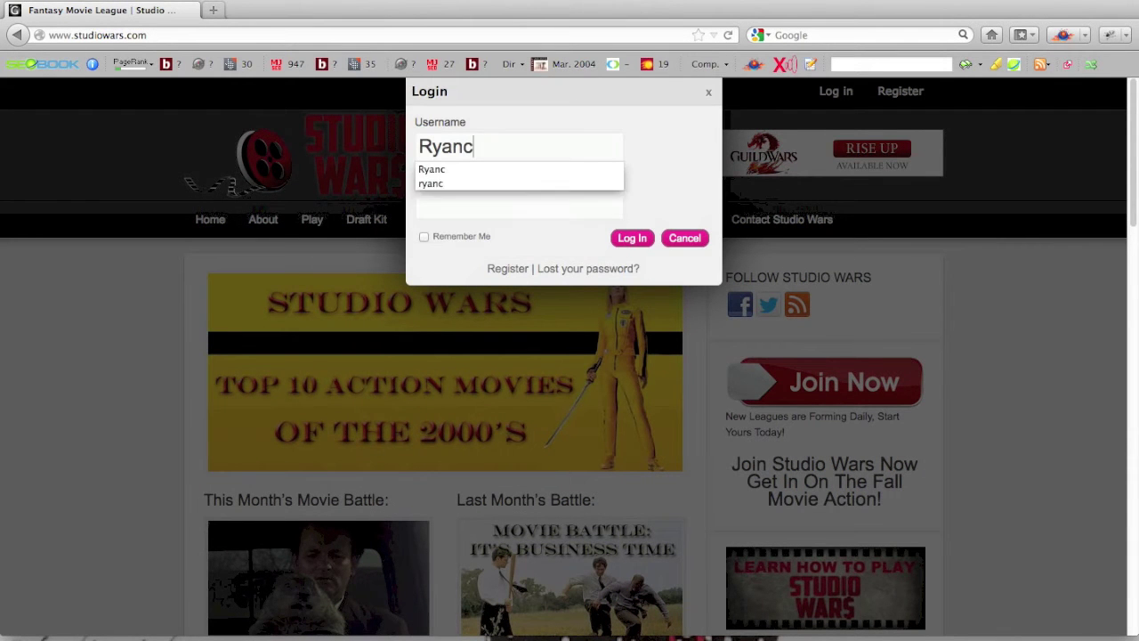
left_click(520, 205)
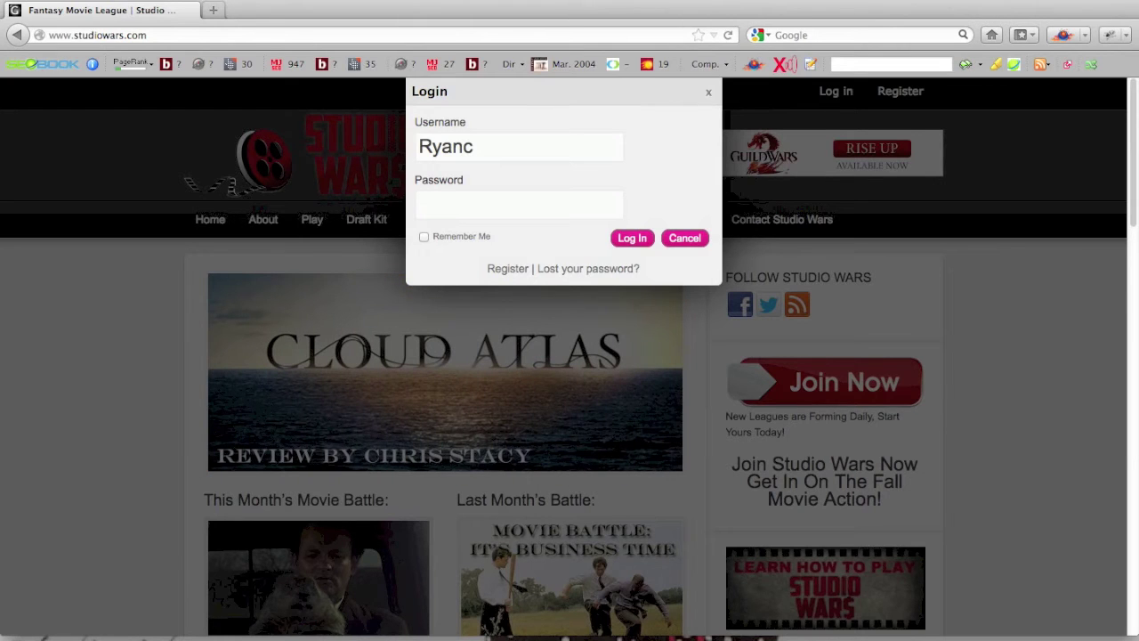
type("••••••••••••••••••")
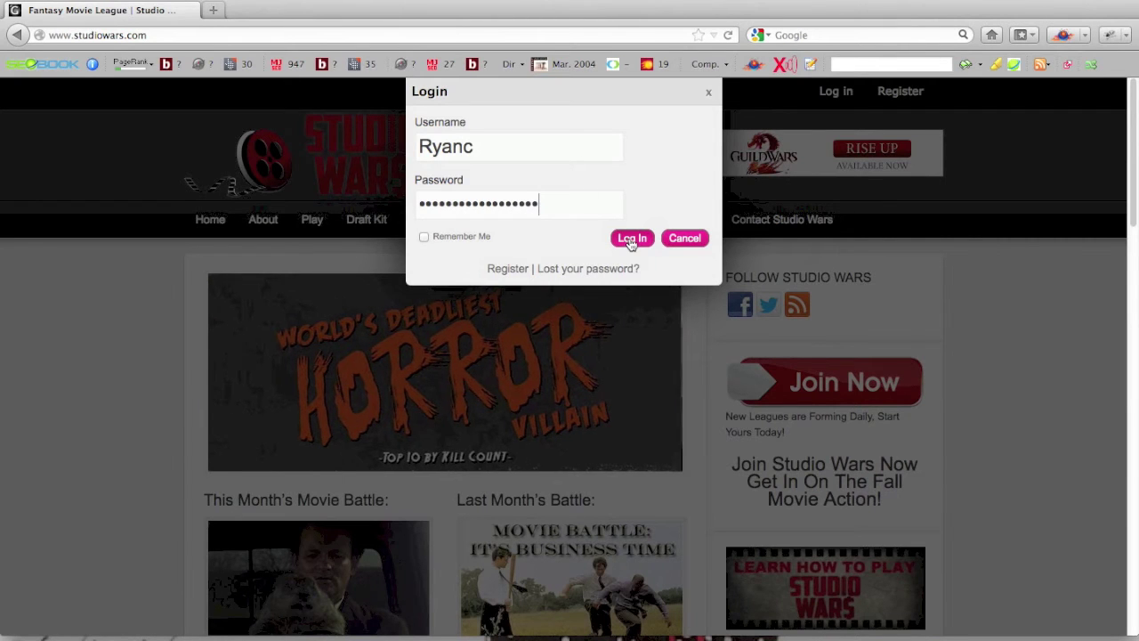
left_click(631, 239)
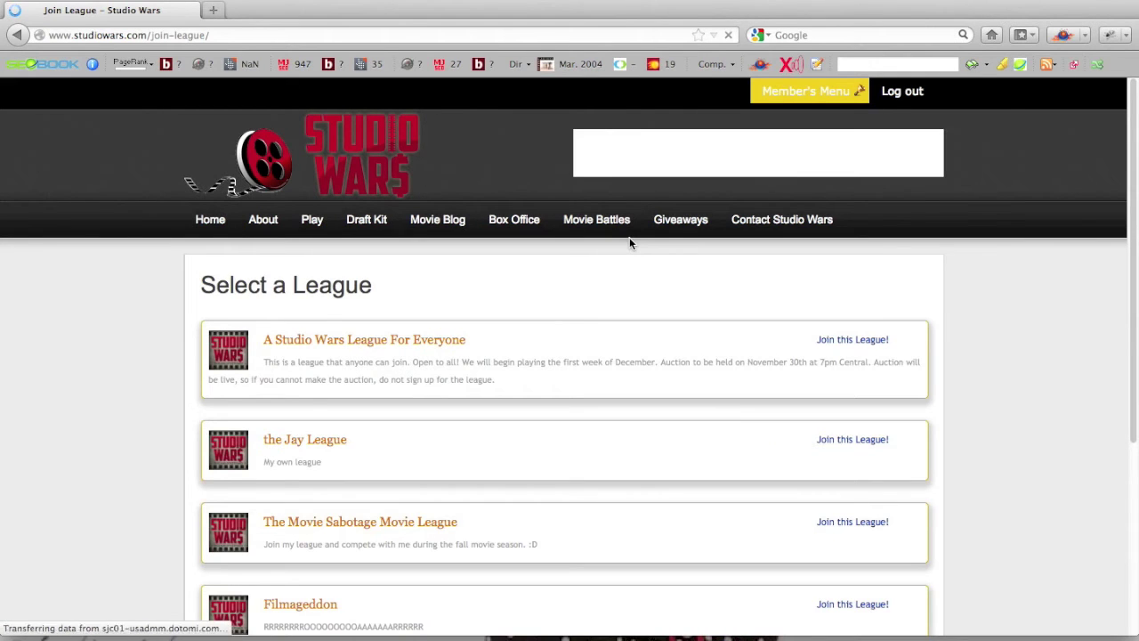
Browse the joinable leagues, such as A Studio Wars League For Everyone, the Jay League and Filmageddon.
scroll(1034, 313, "down", 4)
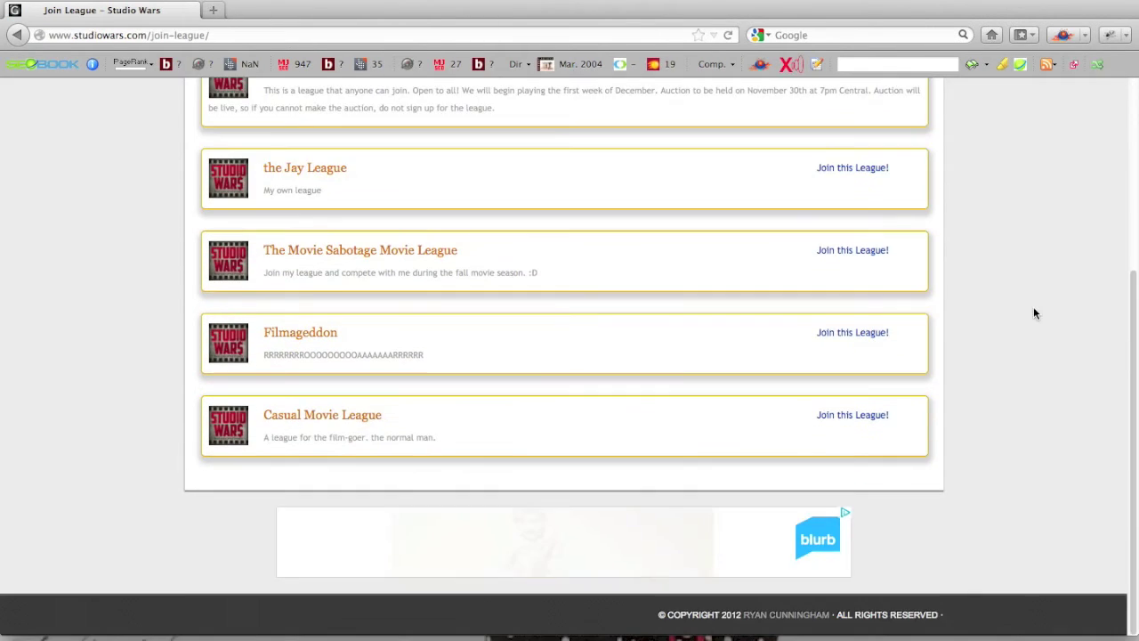
scroll(1035, 313, "up", 3)
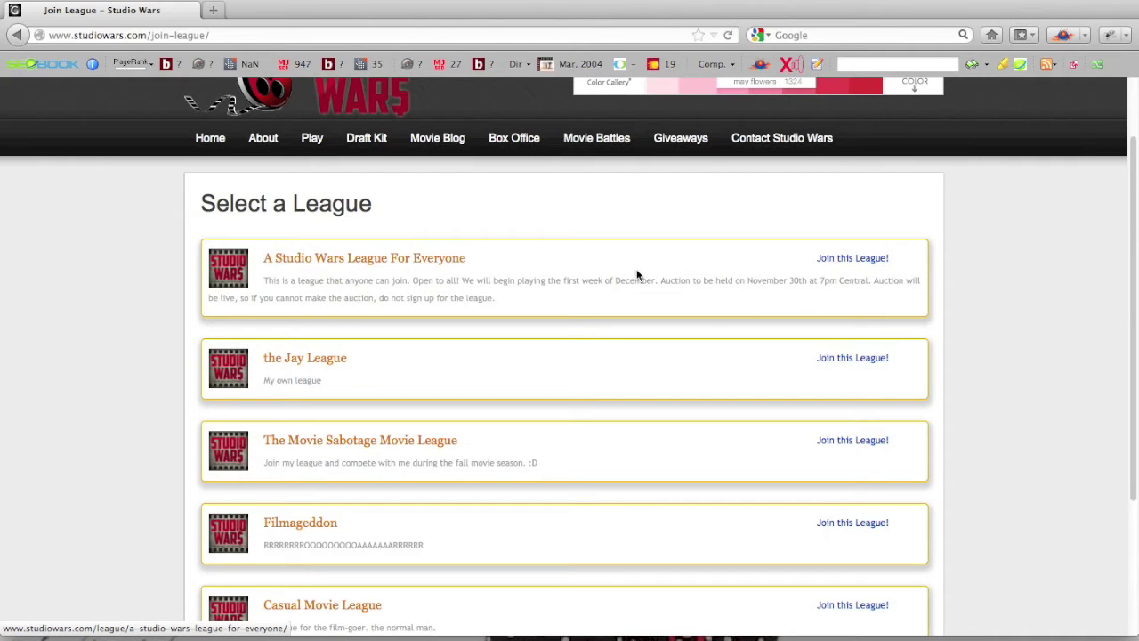
scroll(638, 276, "up", 2)
mouse_move(776, 97)
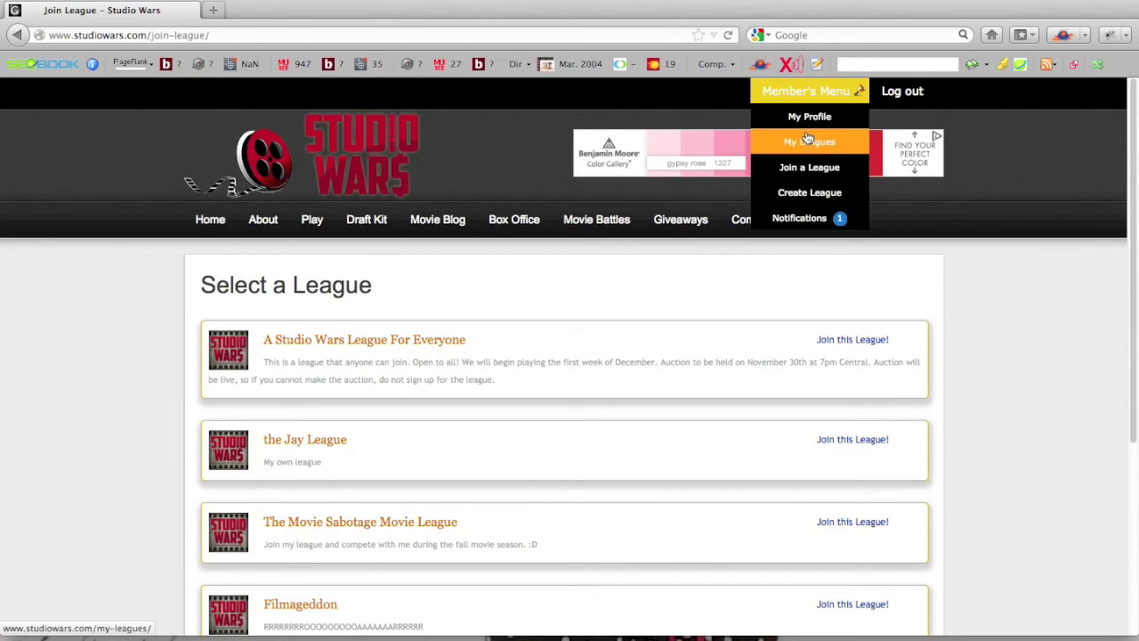
Open Create League and enter 'A Super Fun Studio Wars League' as the league name.
left_click(849, 202)
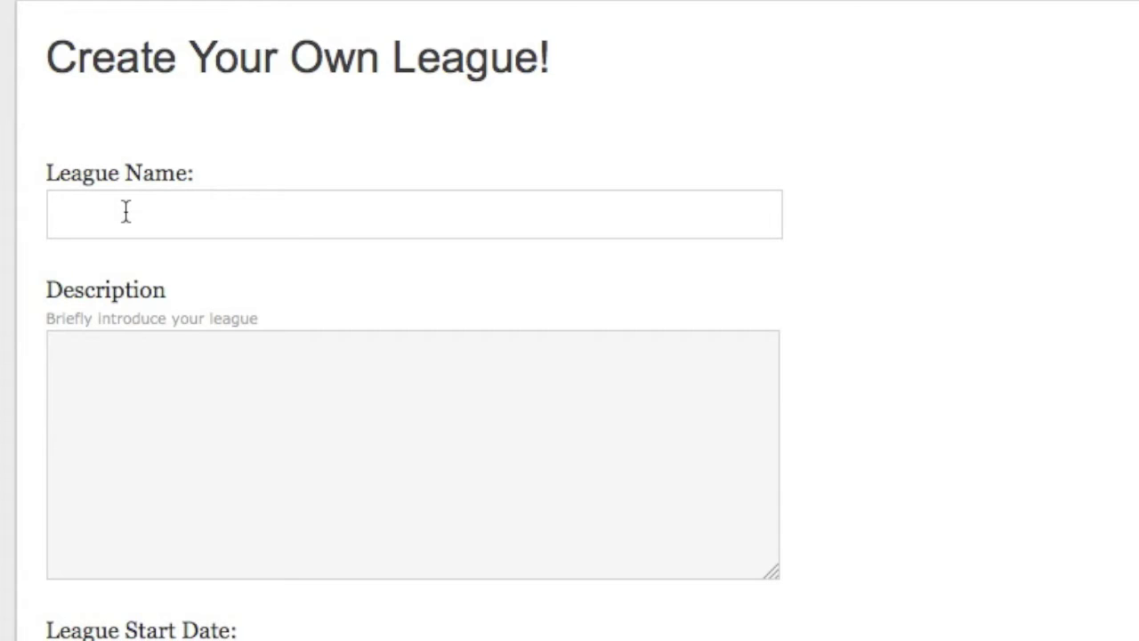
type("A ")
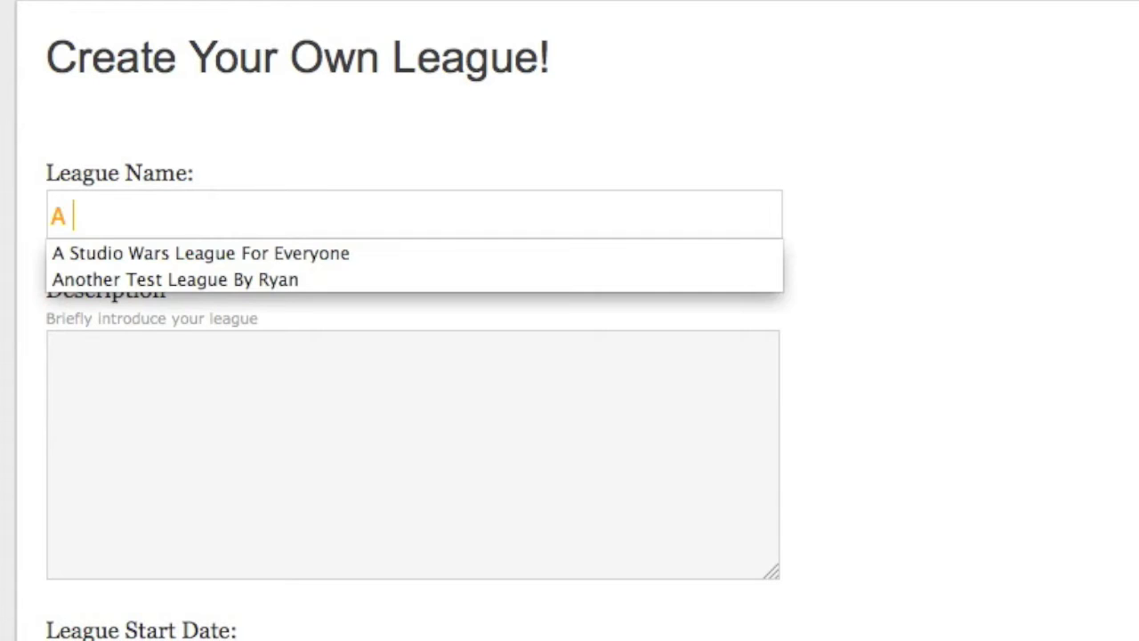
type("Super Fun ")
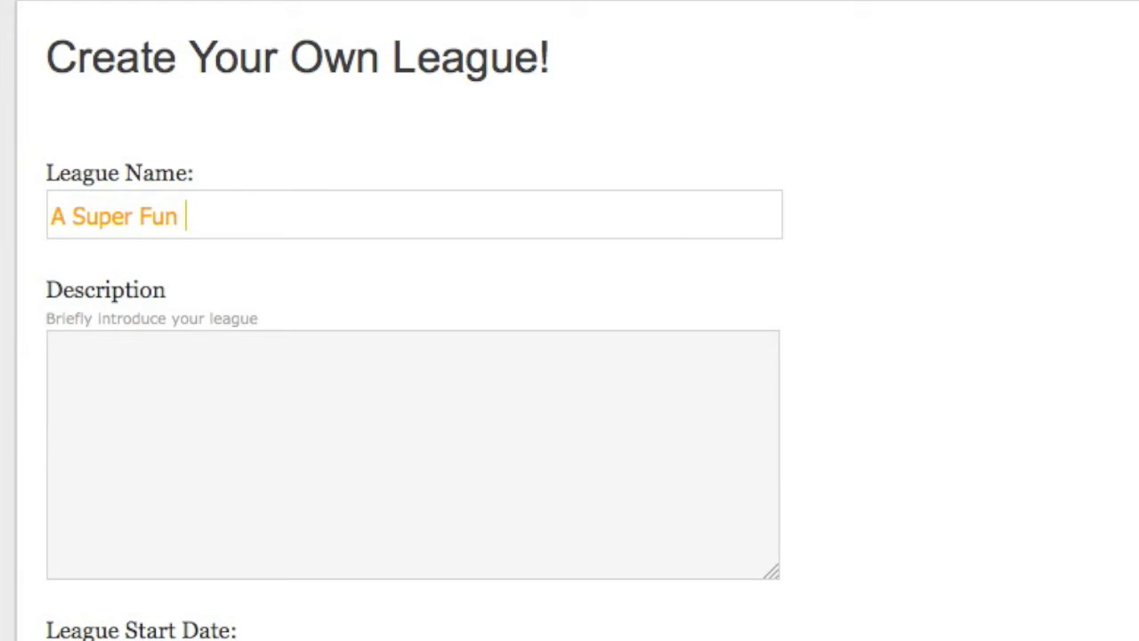
type("Studio War")
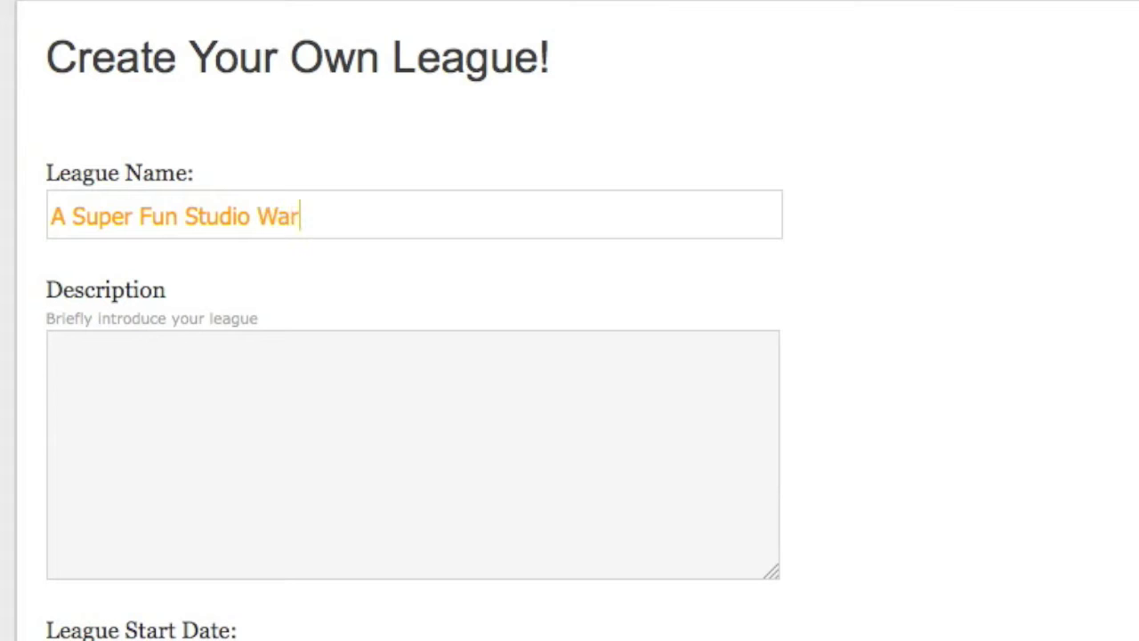
type("s League")
left_click(50, 348)
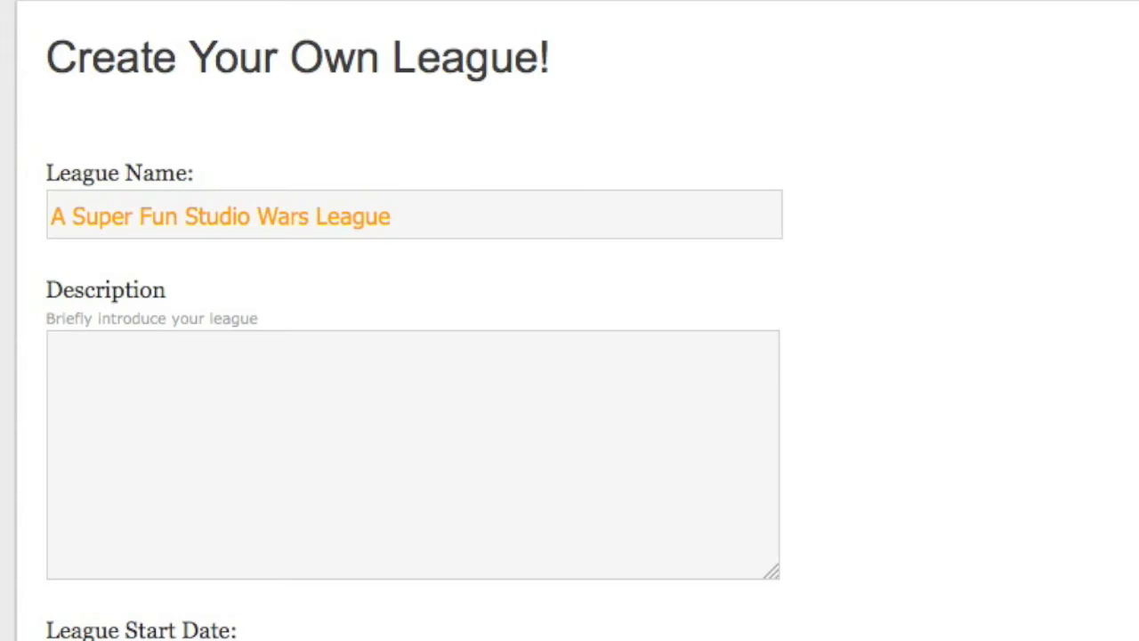
Describe the league: open to the first 8 people, December start, auction November 29th @ 7pm Central.
type("This league is open to anyone")
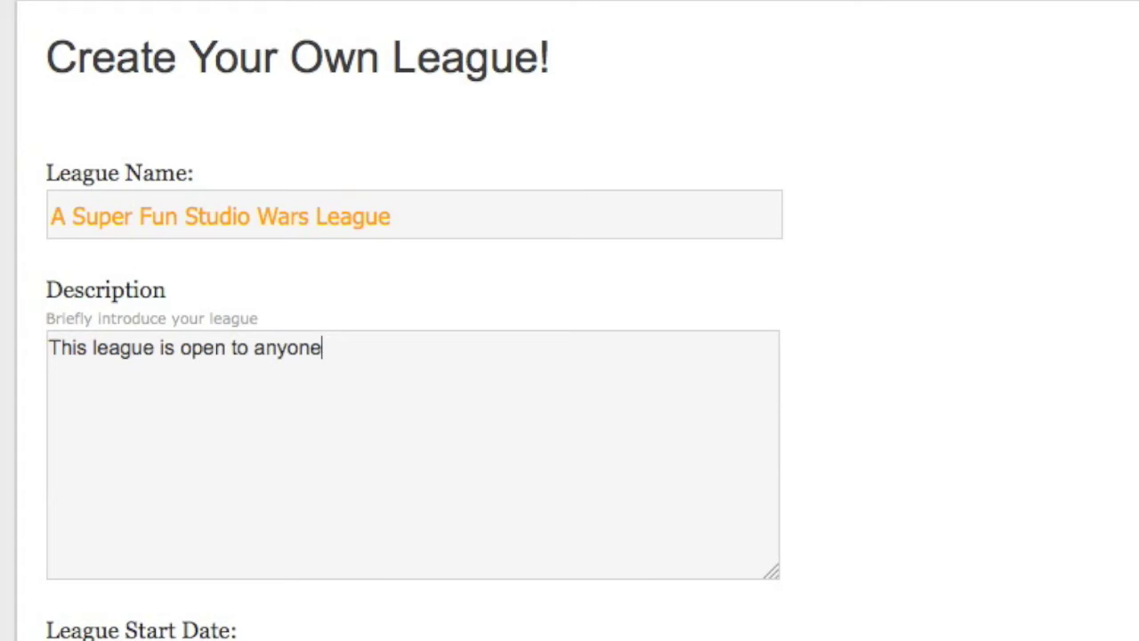
type(", first 8 people to sign up.")
key("Return")
type("The ")
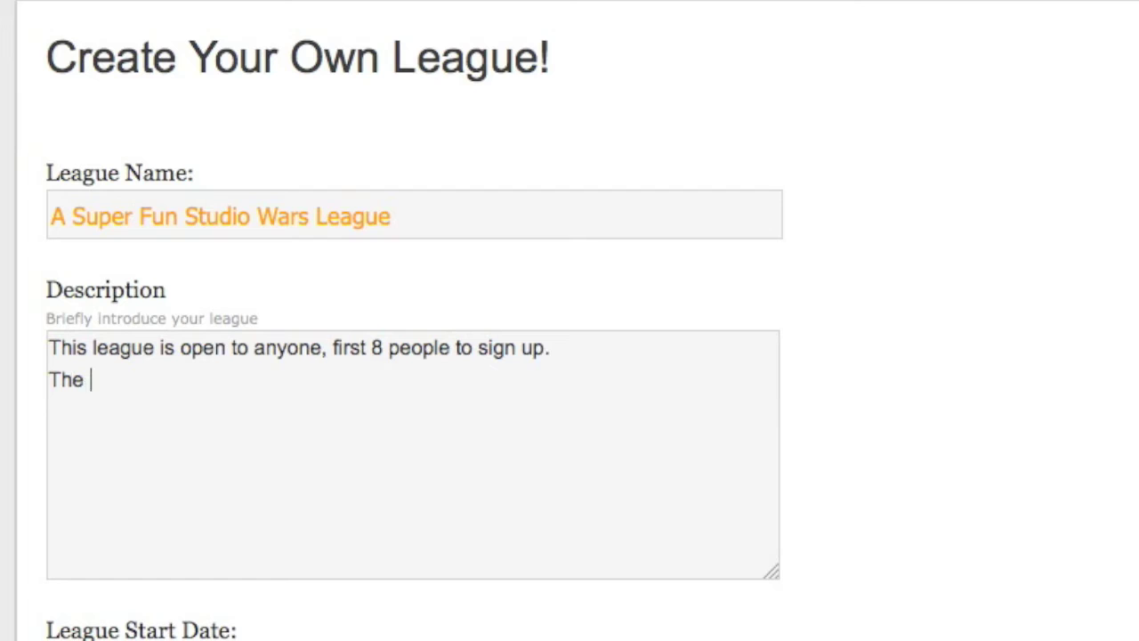
type("league will start the first week of December.")
key("Return")
type("The auction will be held on November 29th @ 7")
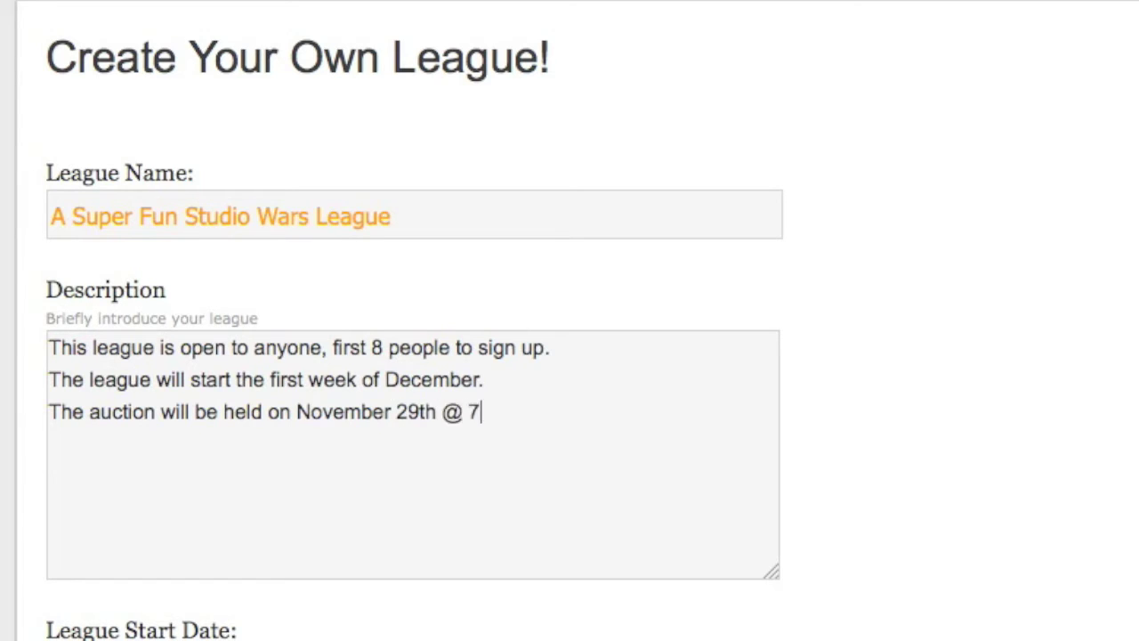
type("pm Centra")
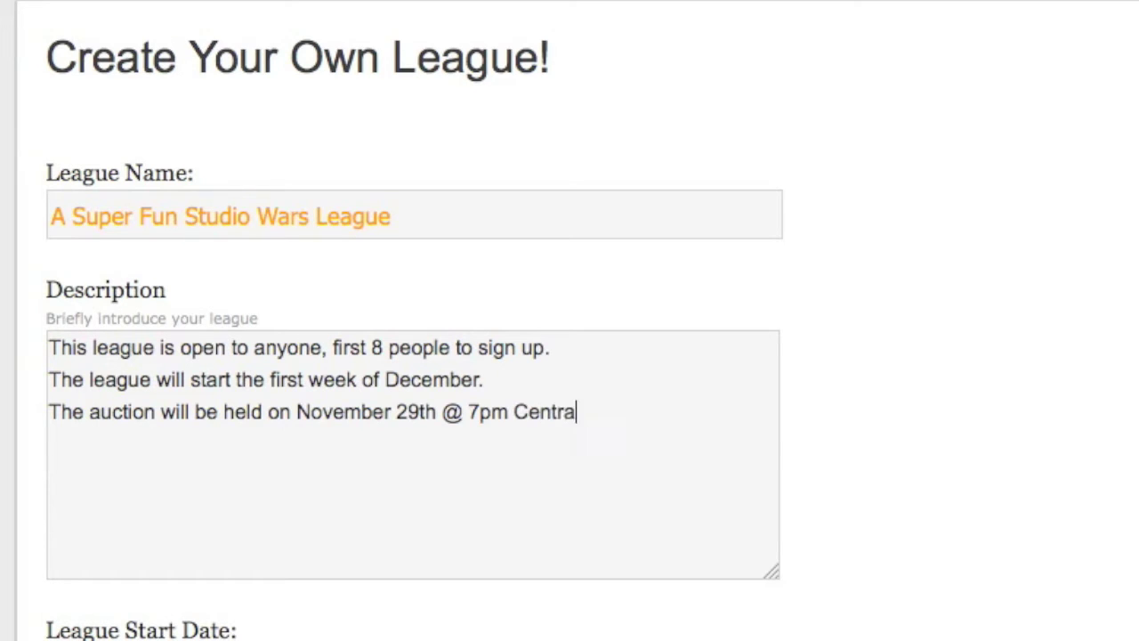
type("l.")
key("Return")
Add 'This will be a 3 month league.' and a live-auction note: don't sign up if you can't attend.
type("This wi")
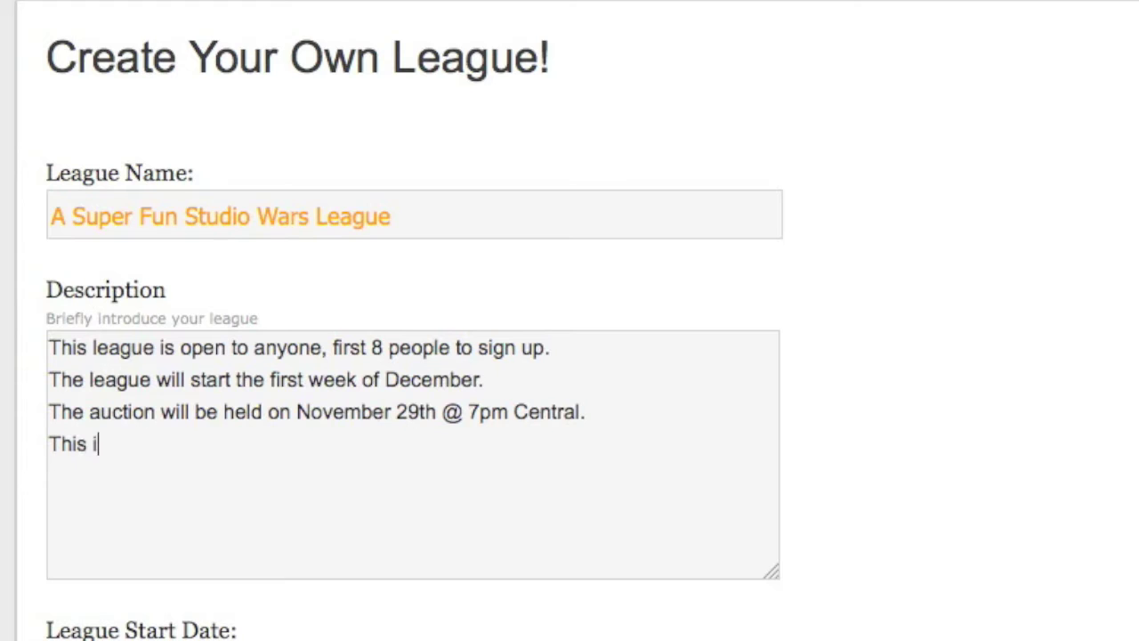
type("ll be a ")
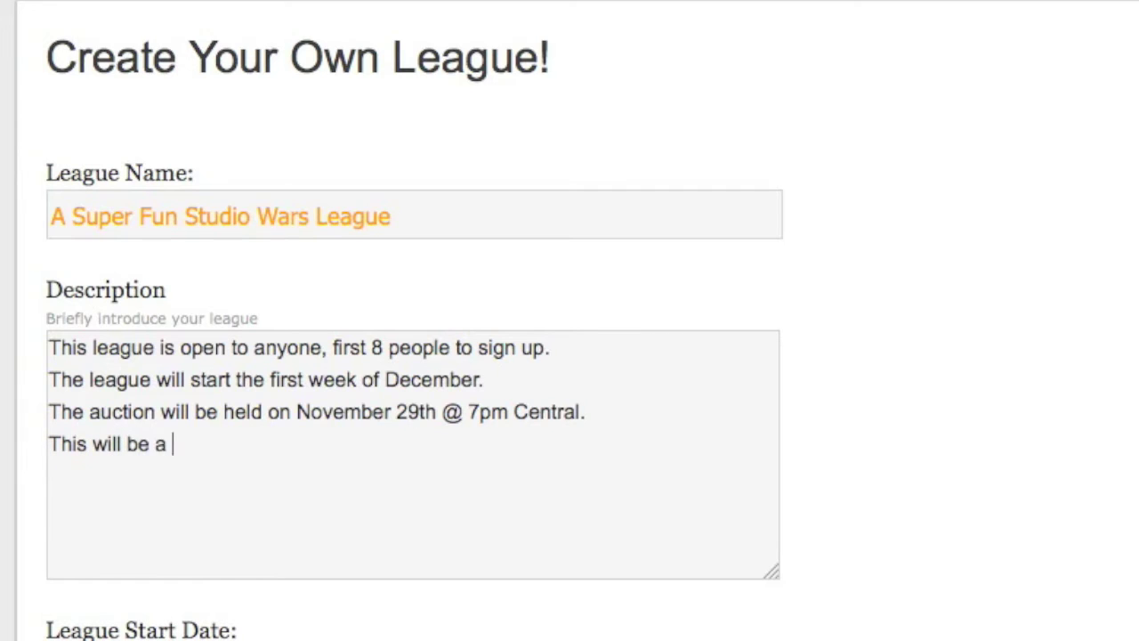
type("3 month league")
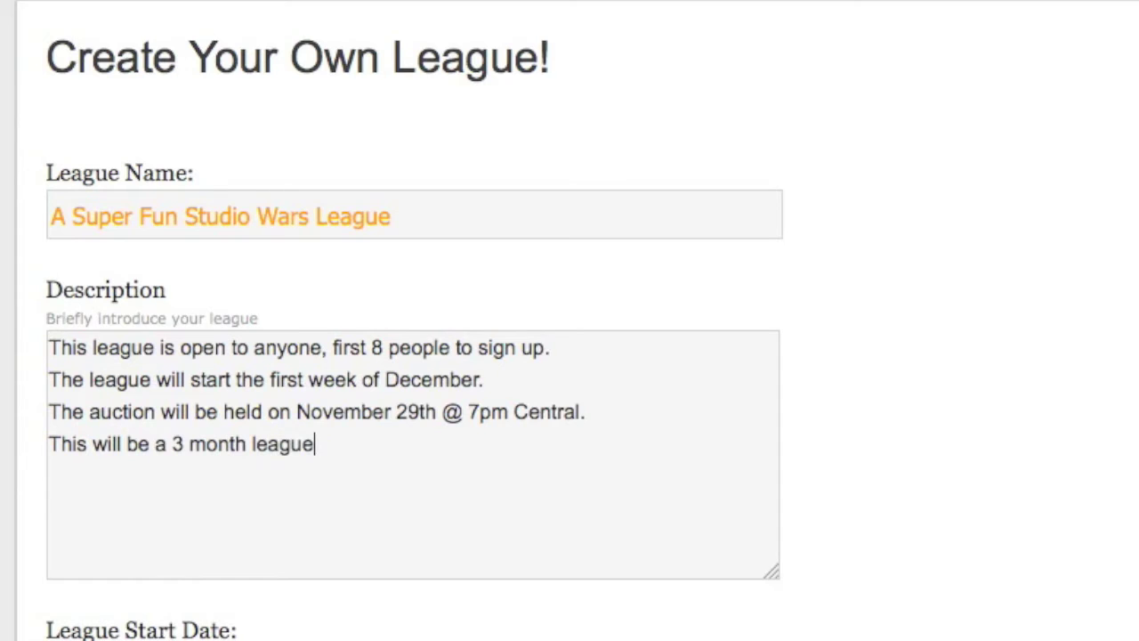
type(".")
key("Return")
type("We will be")
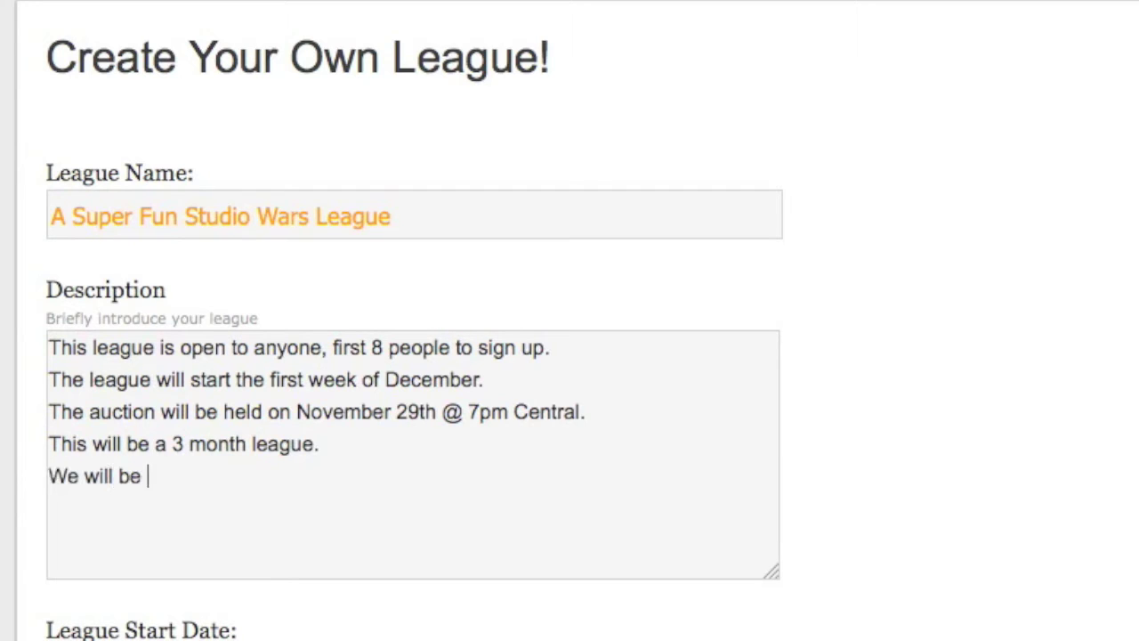
type("running a l")
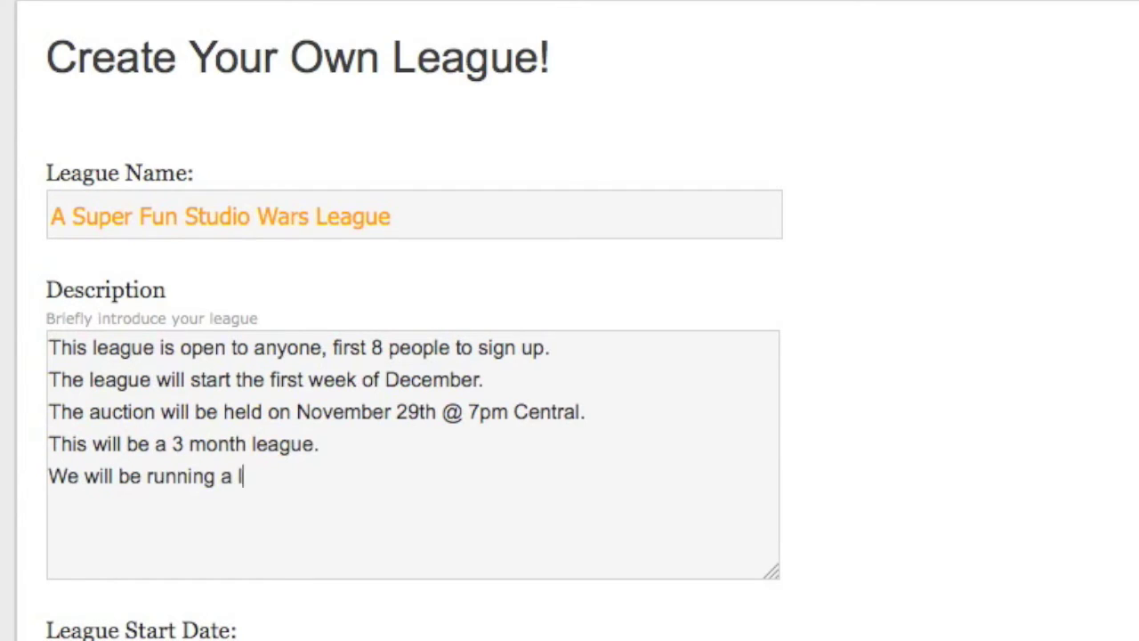
type("ive auction,")
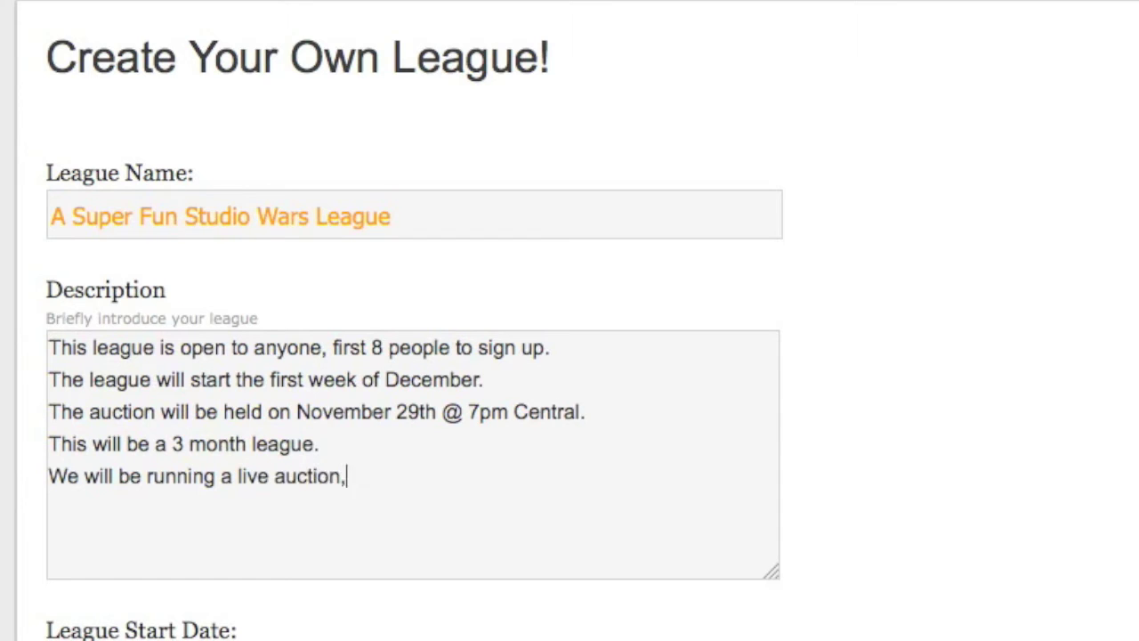
type(" so if you cannot at")
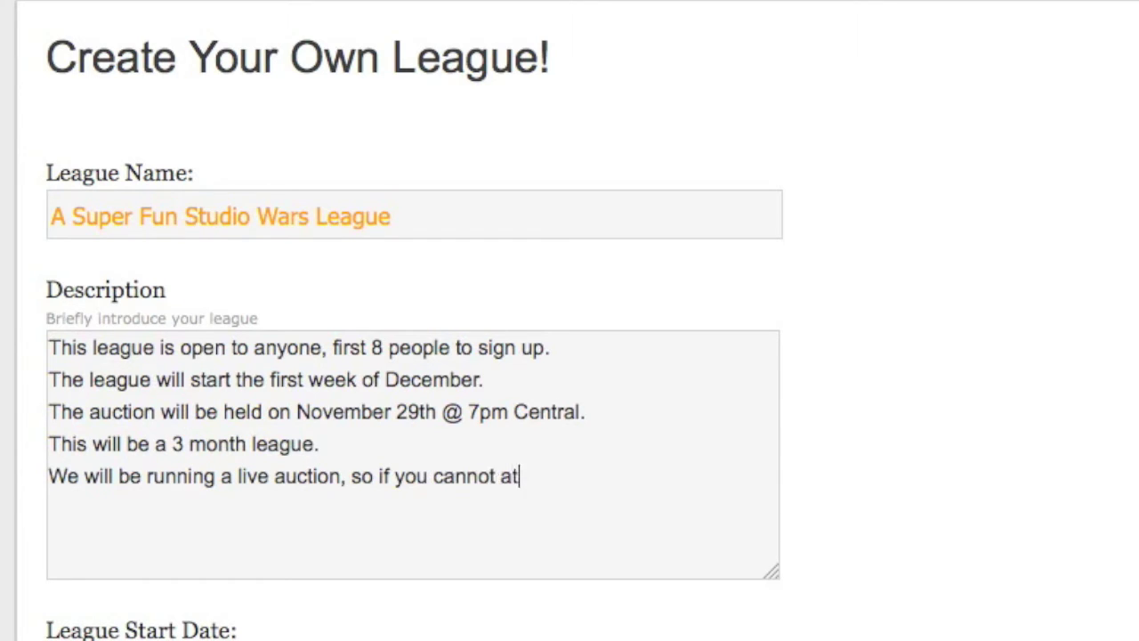
type("tend the auction,")
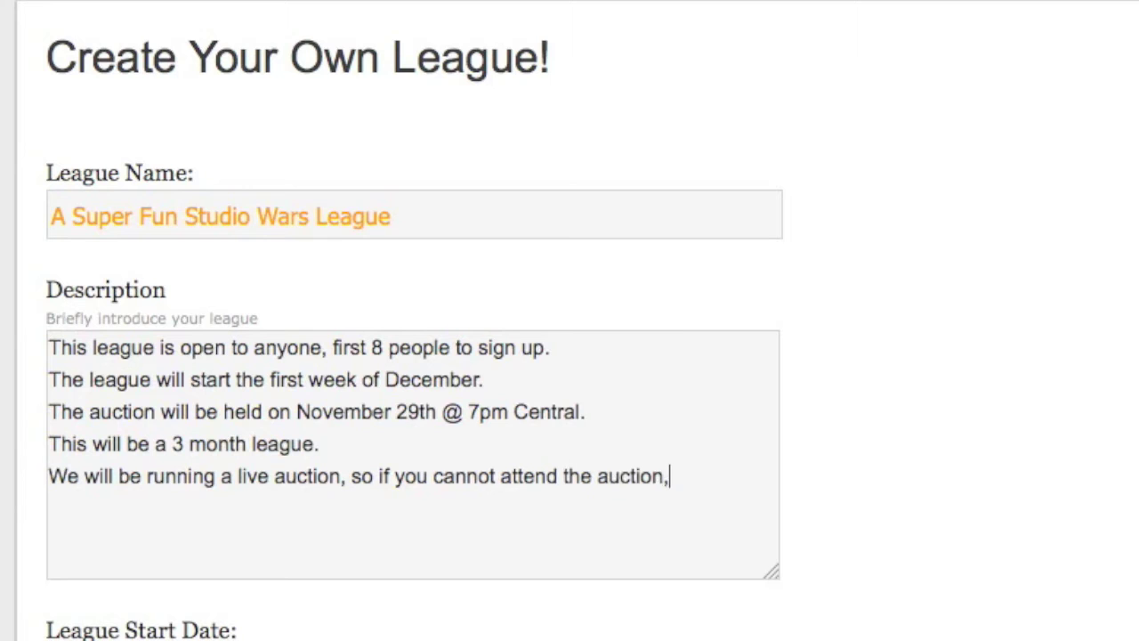
type(" please do ")
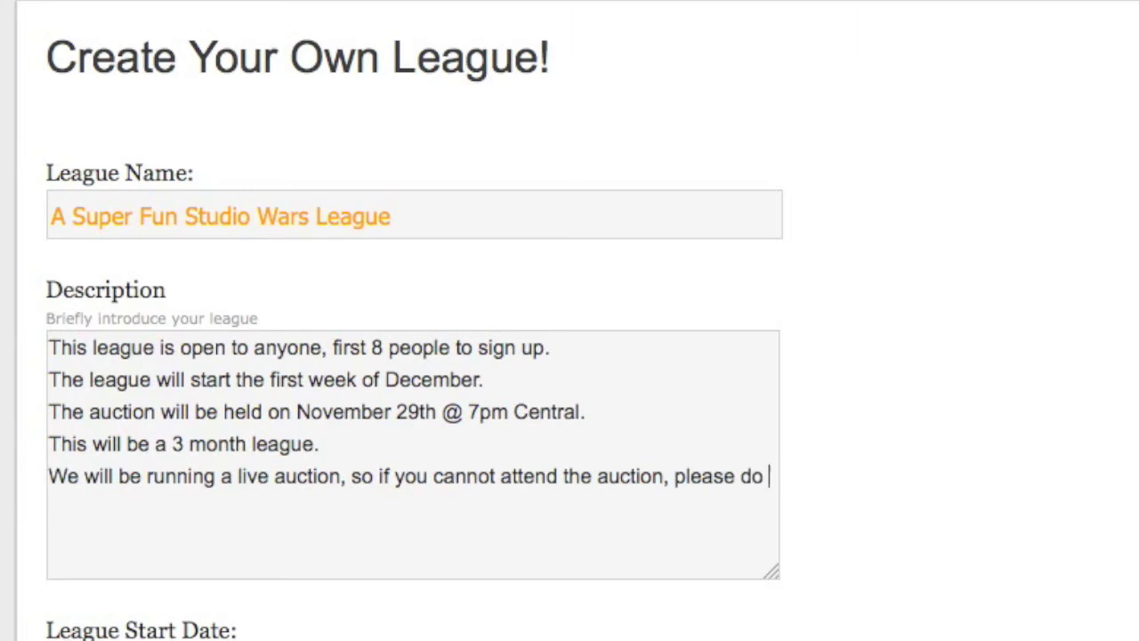
type("not sign up for this league.")
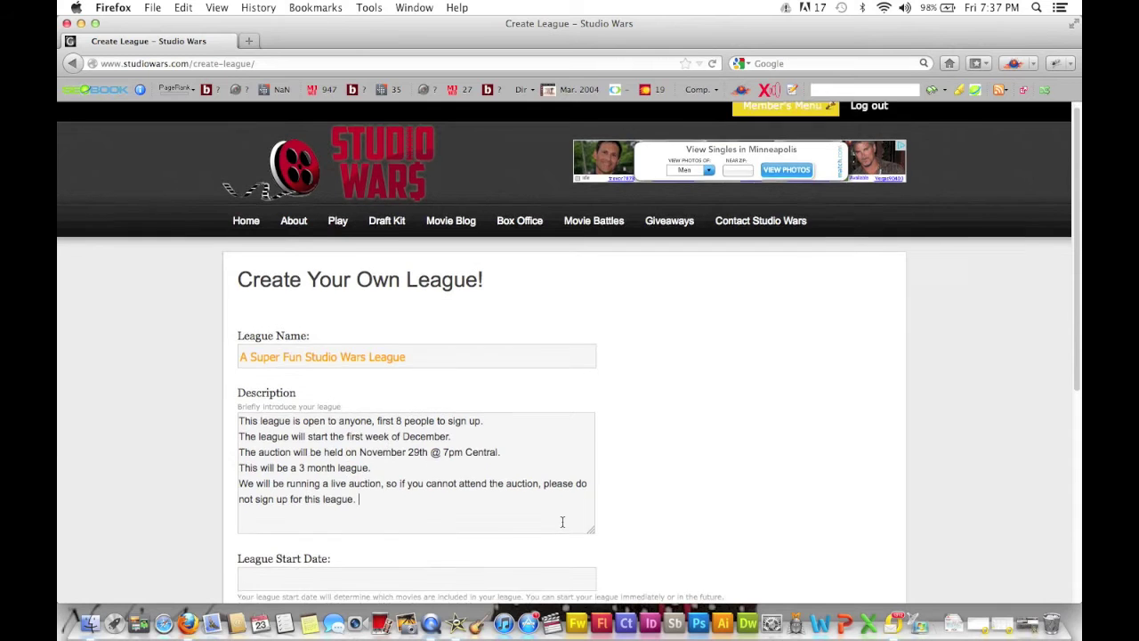
scroll(563, 523, "down", 4)
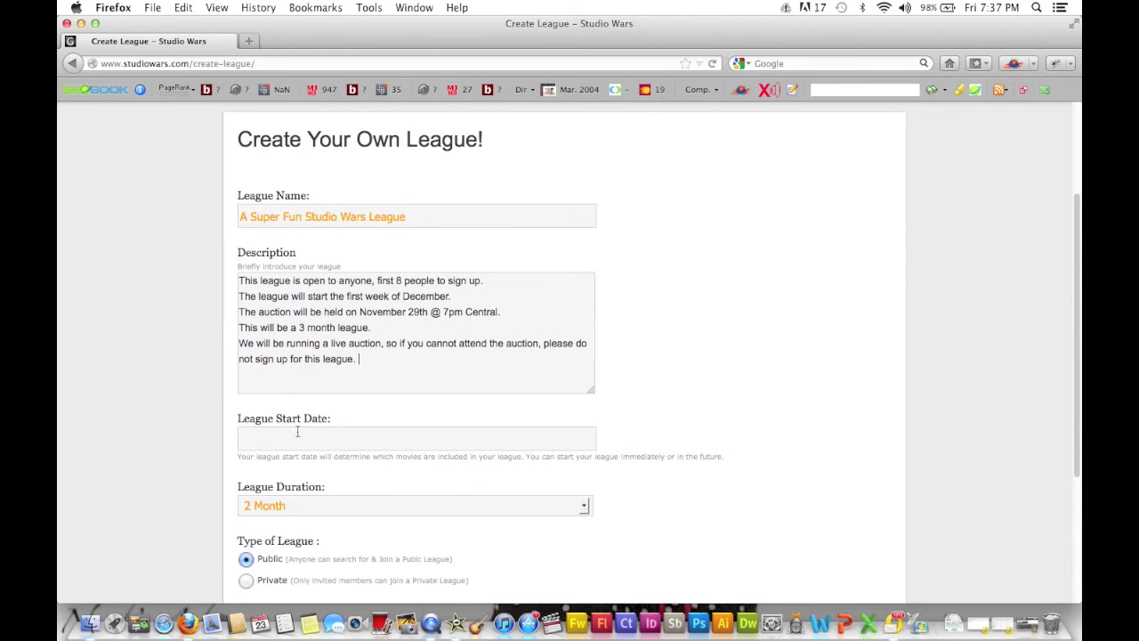
Pick 03 December 2012 as the League Start Date in the calendar.
left_click(297, 431)
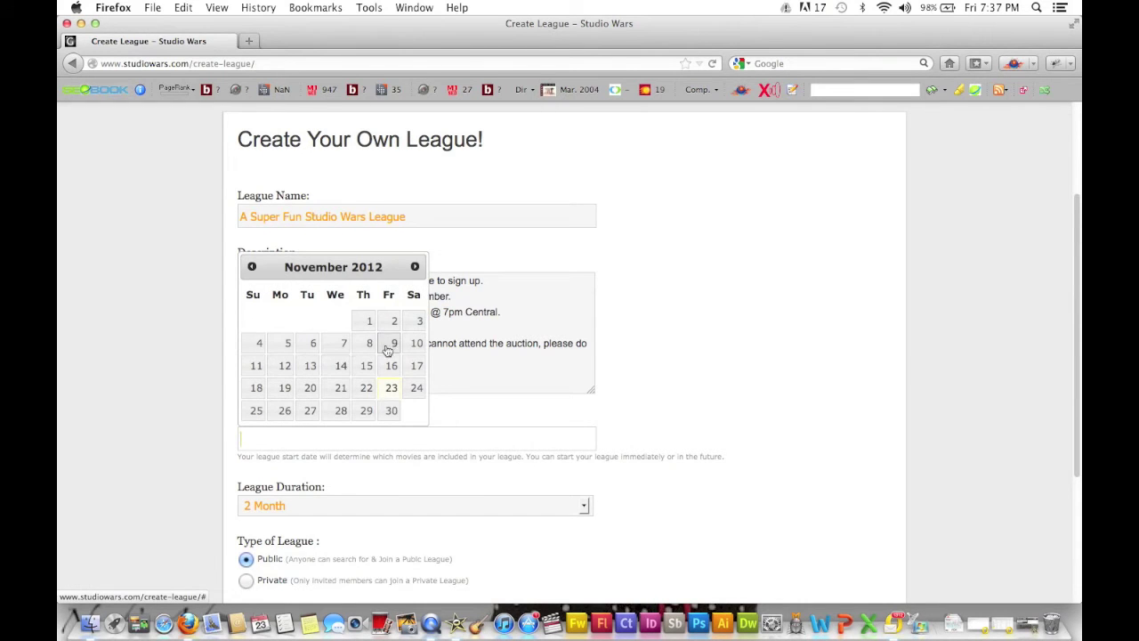
left_click(416, 270)
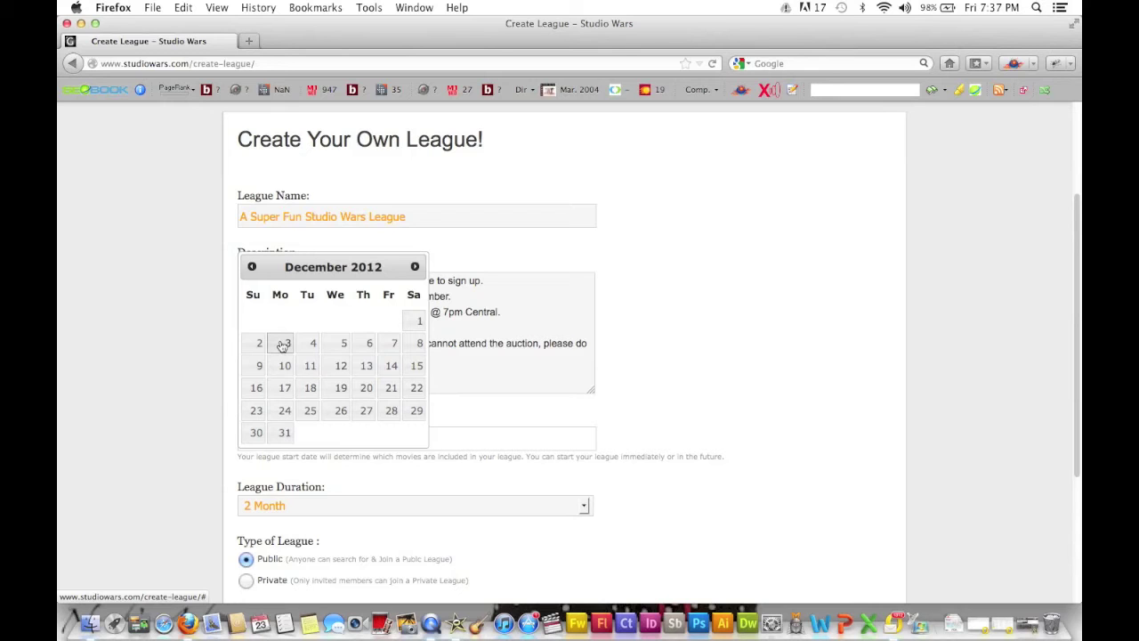
left_click(282, 344)
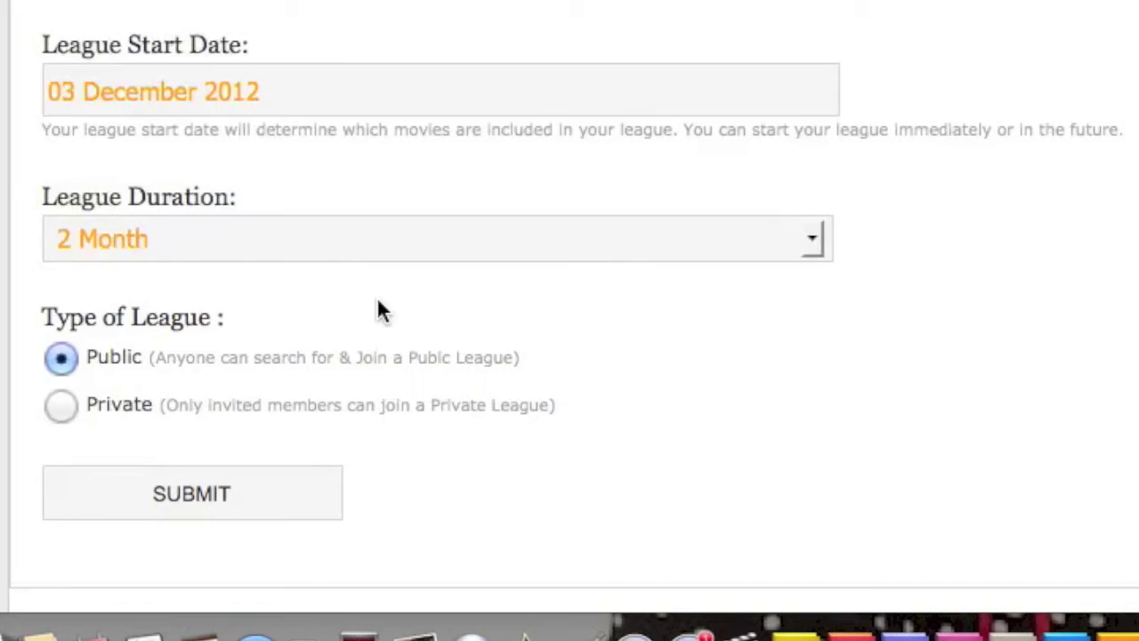
Change the League Duration from 2 Month to 3 Months.
scroll(378, 301, "down", 1)
left_click(247, 225)
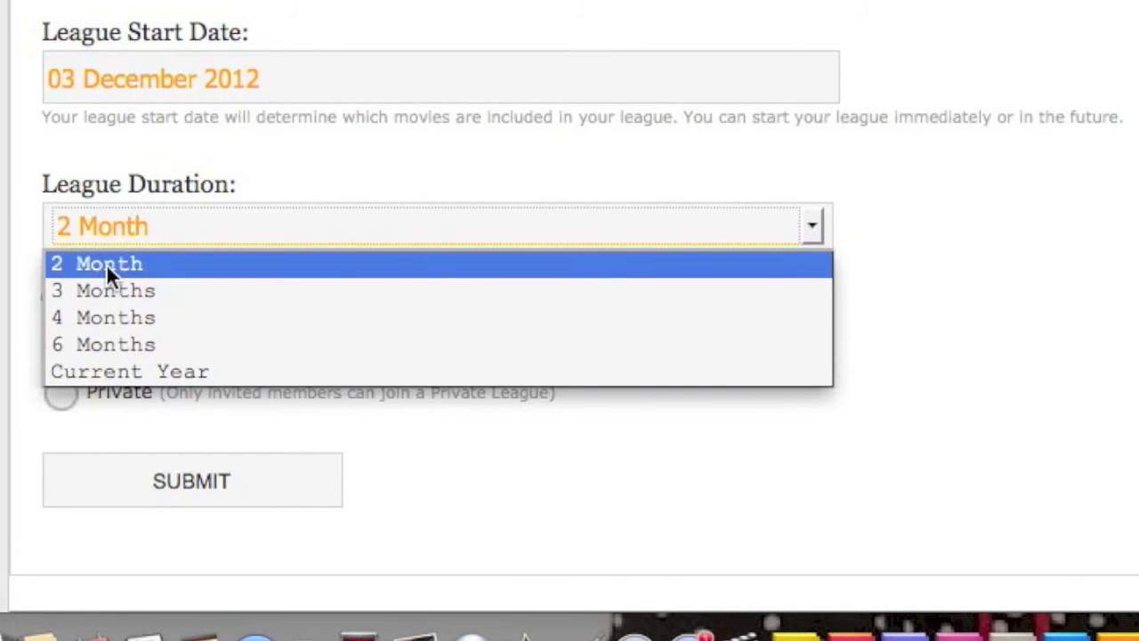
left_click(106, 288)
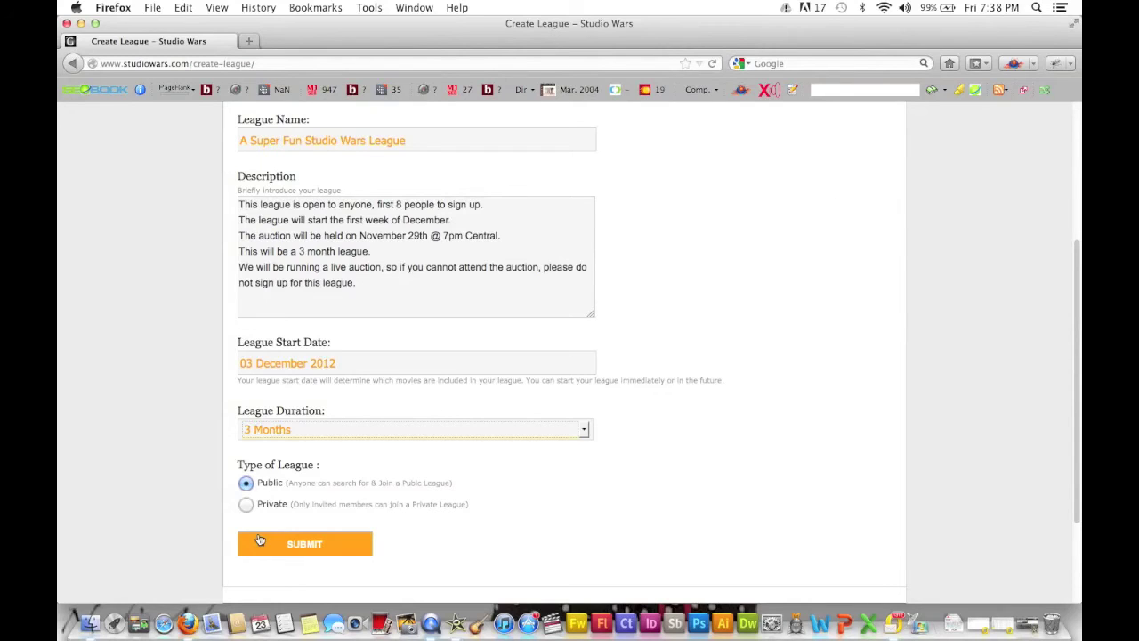
Submit the form to create the public league A Super Fun Studio Wars League.
left_click(259, 541)
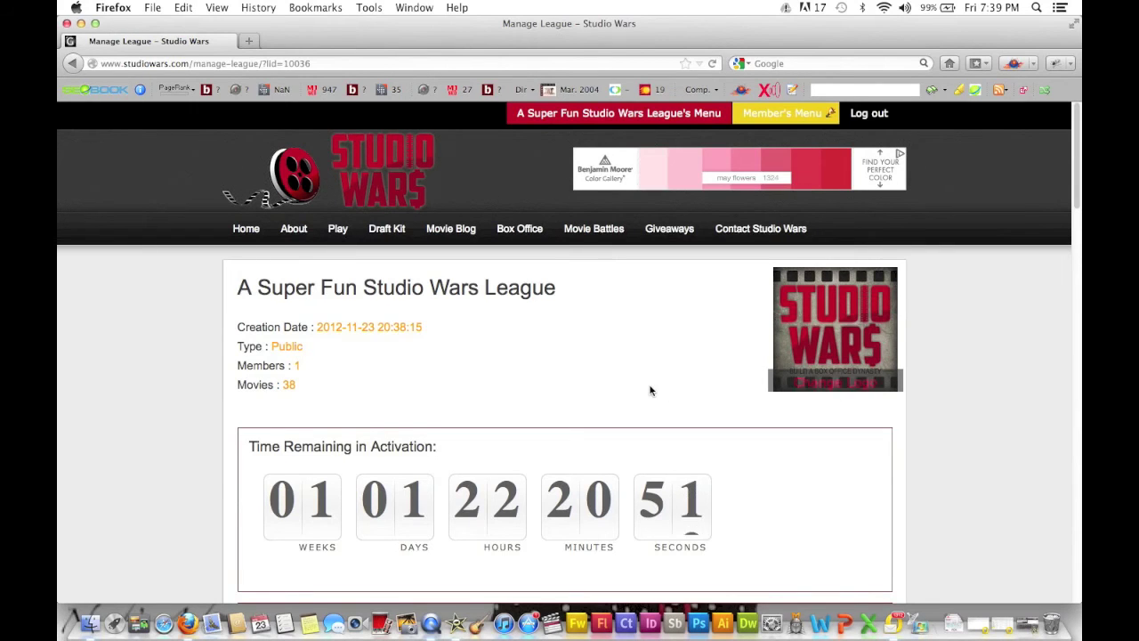
scroll(651, 389, "down", 3)
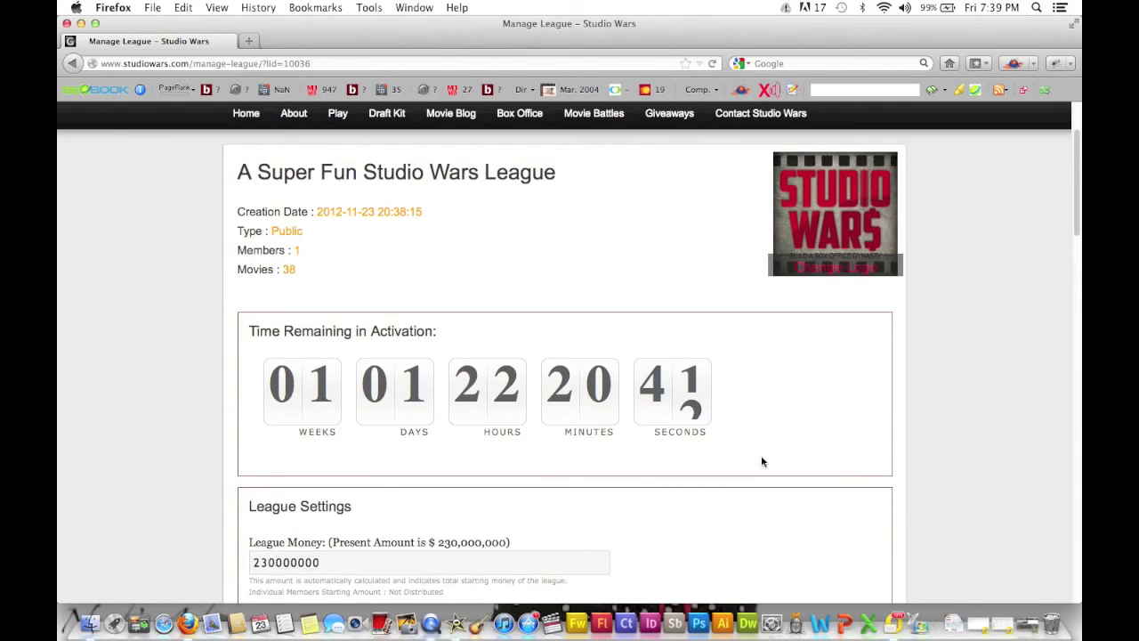
scroll(761, 461, "down", 3)
scroll(761, 461, "down", 2)
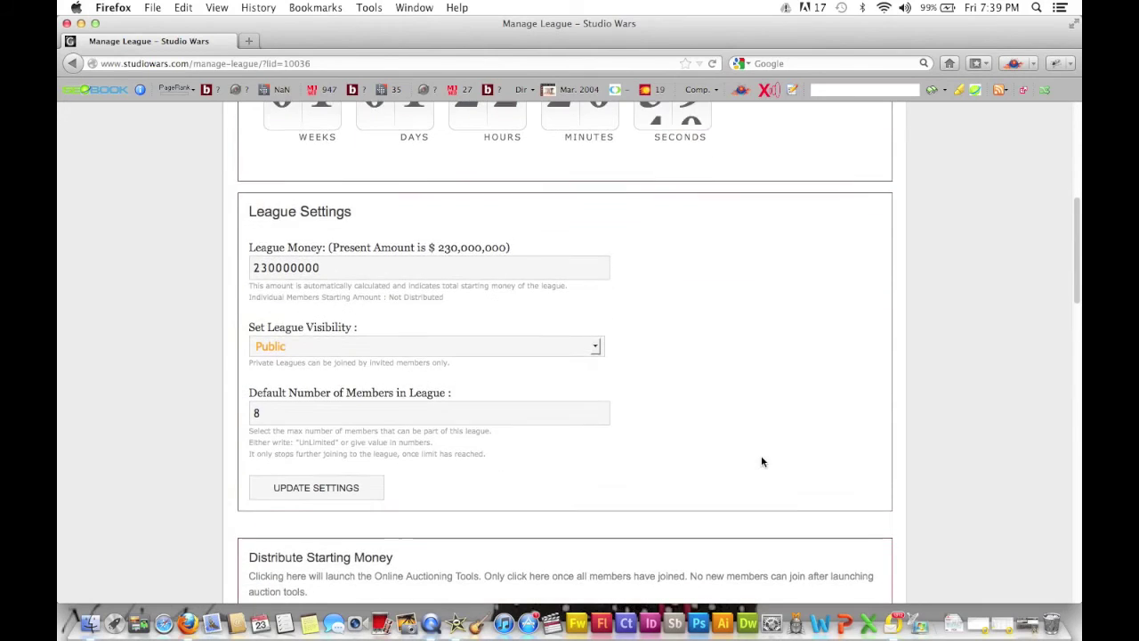
left_click(277, 266)
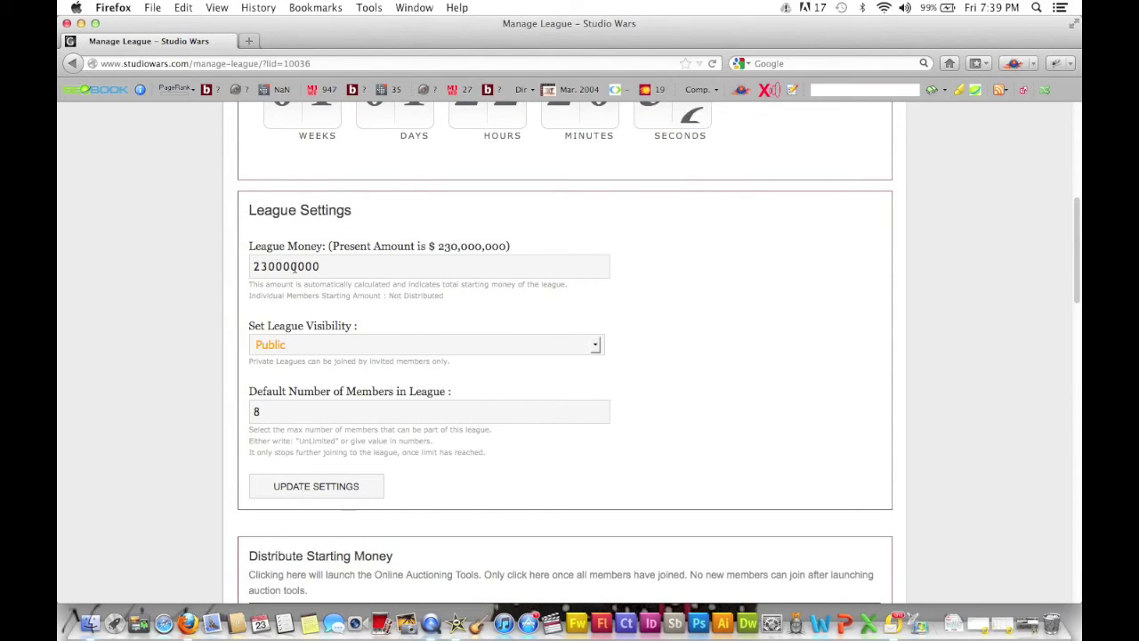
left_click(293, 267)
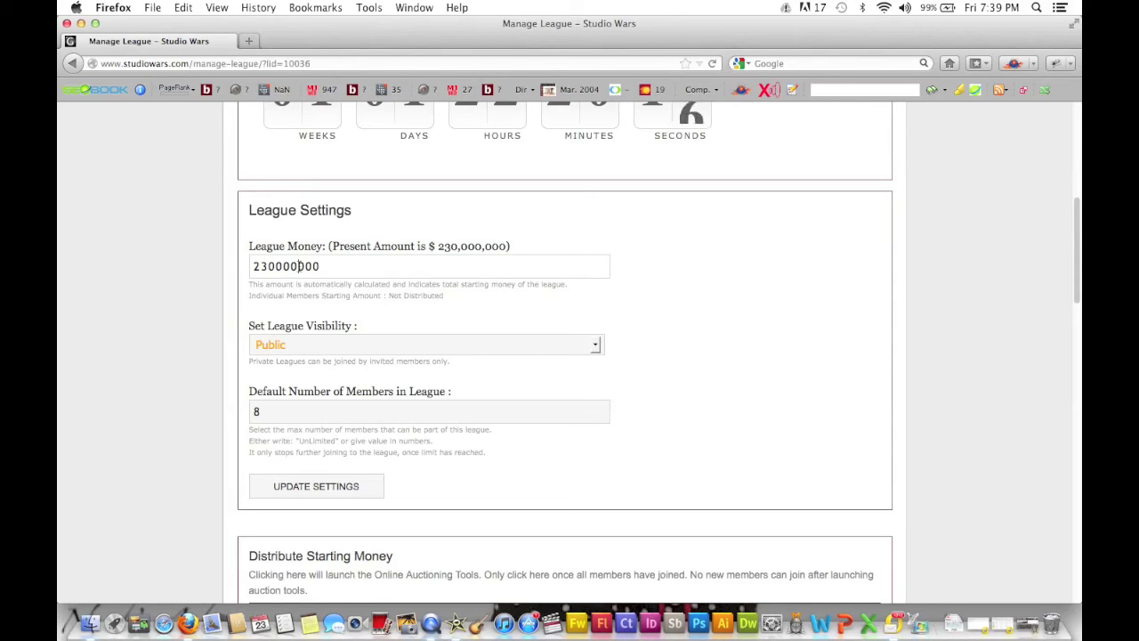
left_click(361, 347)
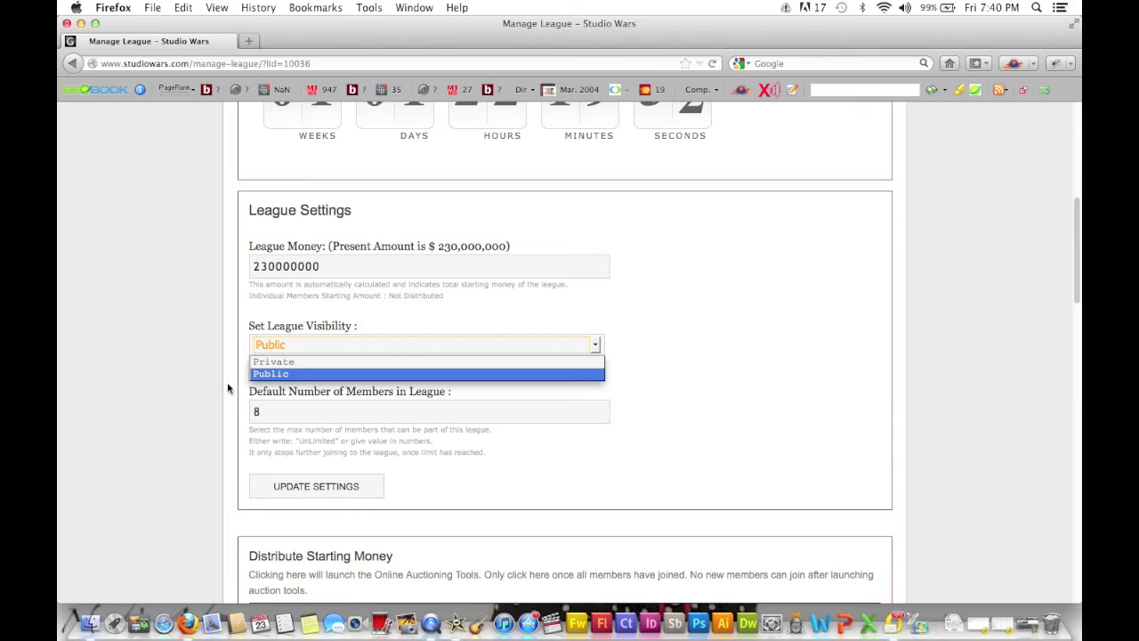
left_click(313, 411)
double_click(275, 413)
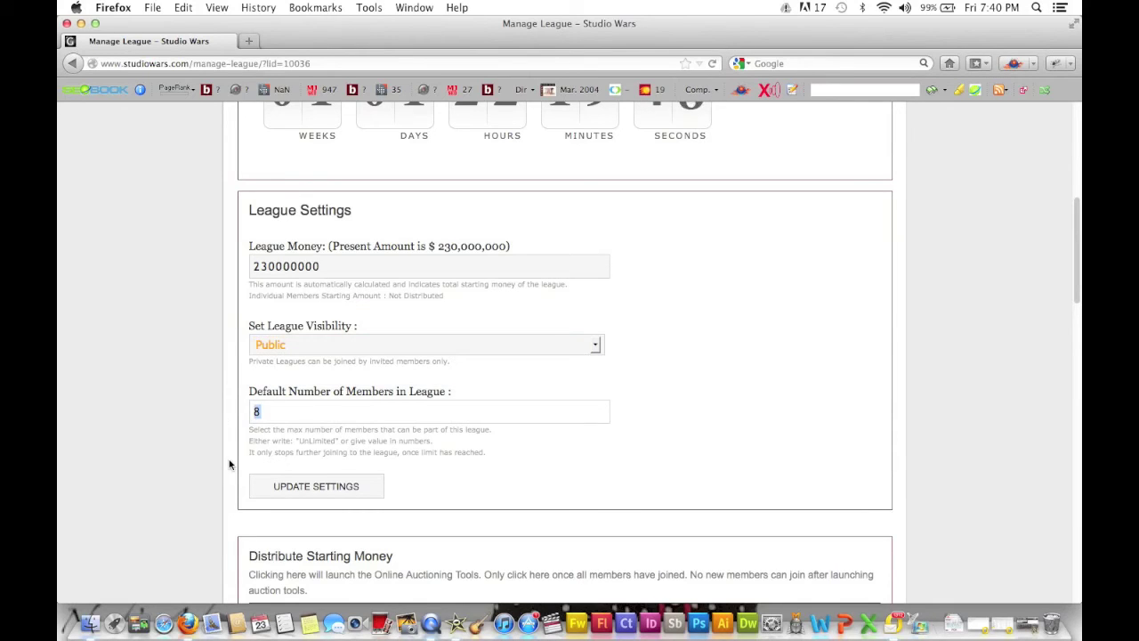
scroll(228, 464, "down", 5)
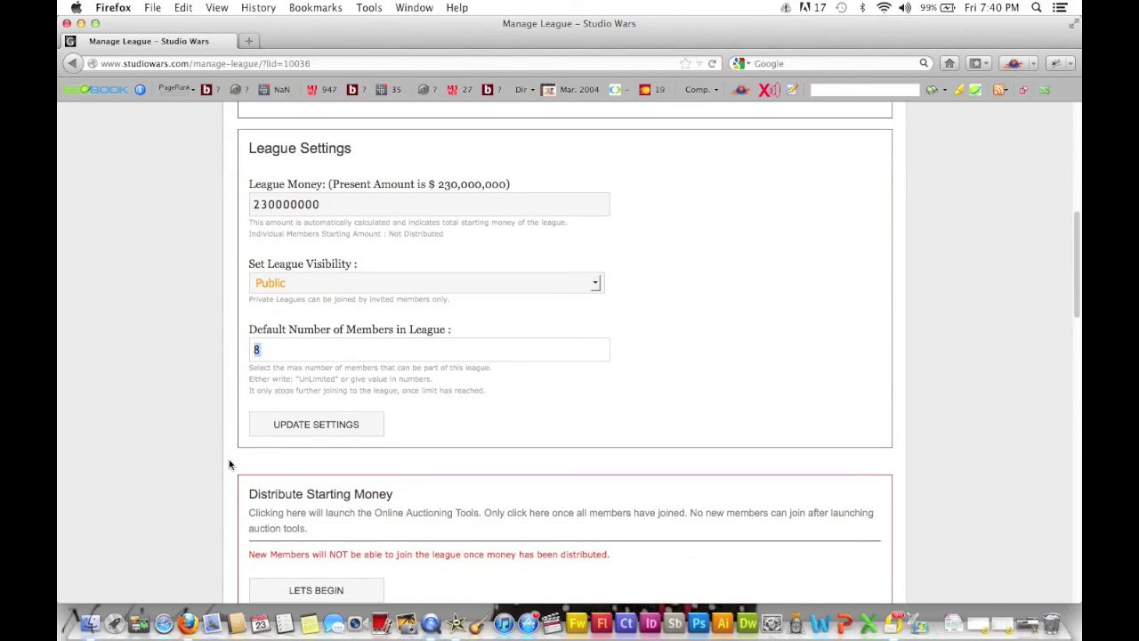
scroll(228, 464, "down", 3)
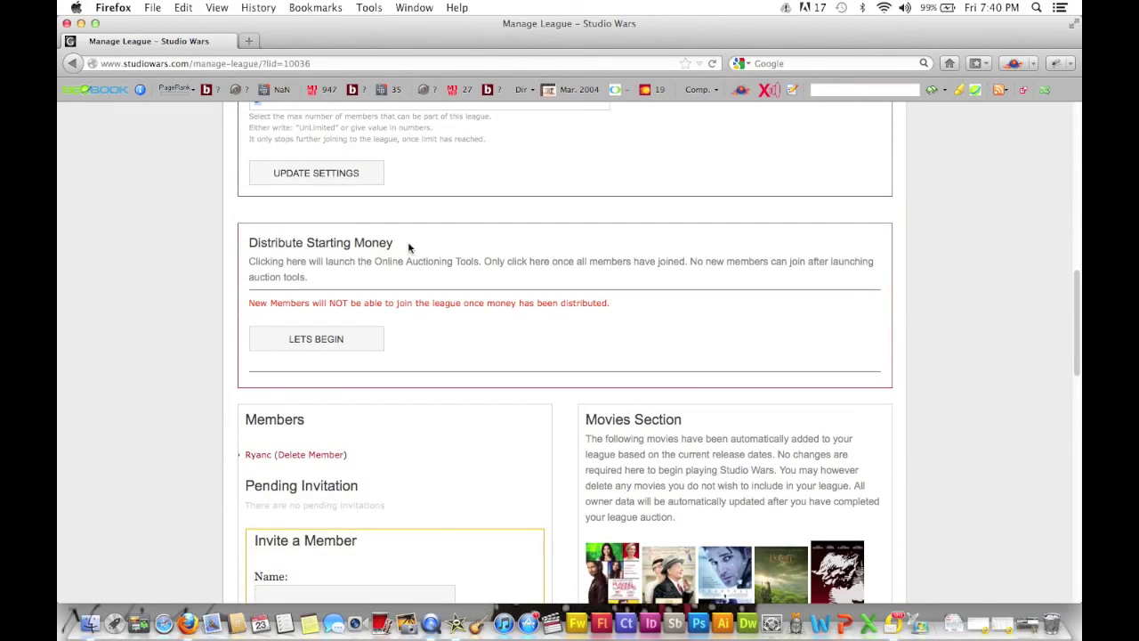
scroll(521, 322, "down", 1)
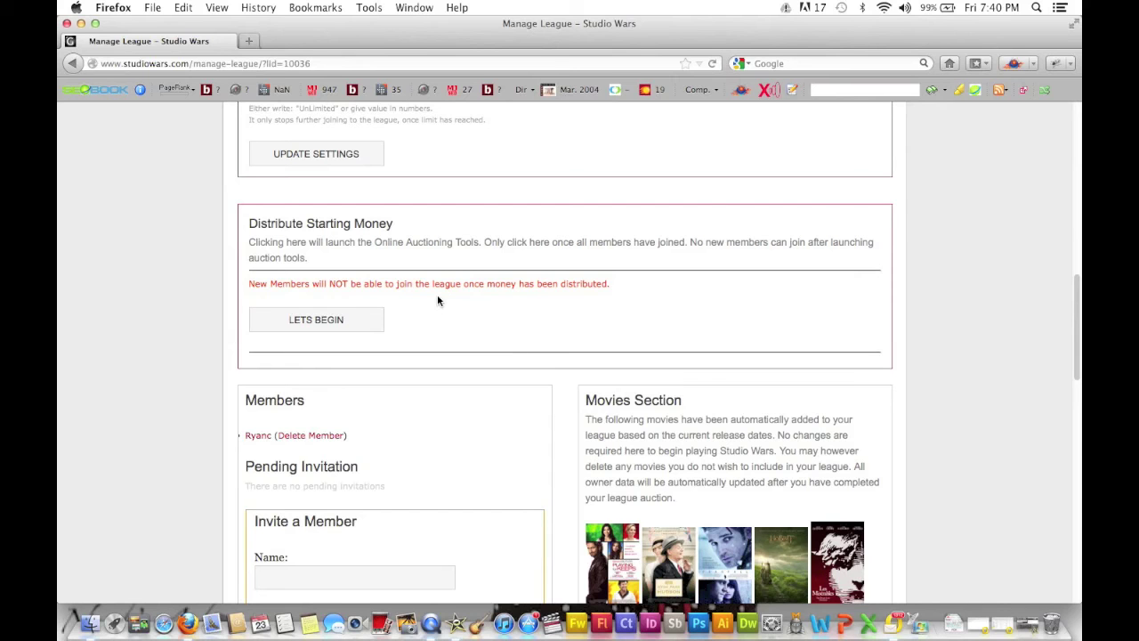
scroll(437, 300, "up", 5)
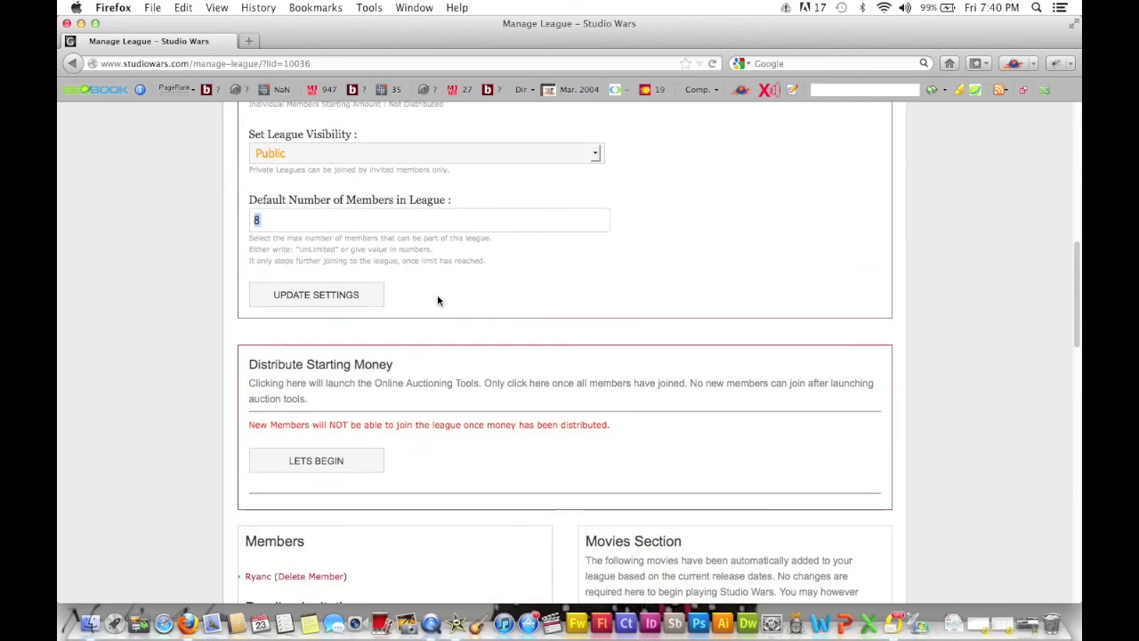
scroll(437, 296, "up", 1)
left_click(336, 292)
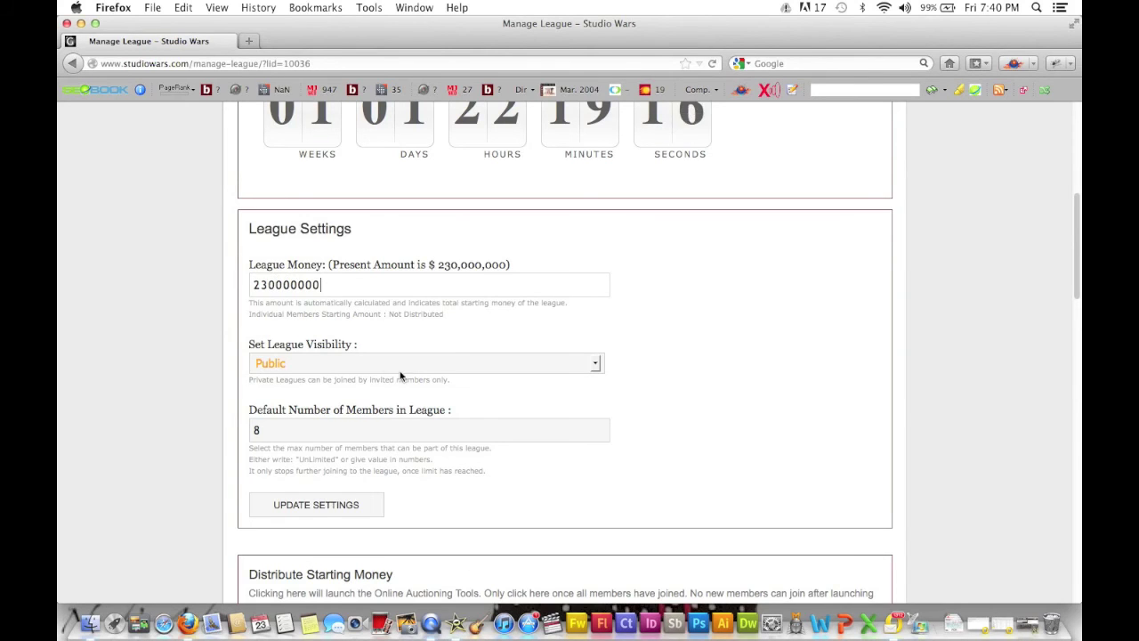
scroll(399, 374, "down", 2)
scroll(400, 374, "down", 5)
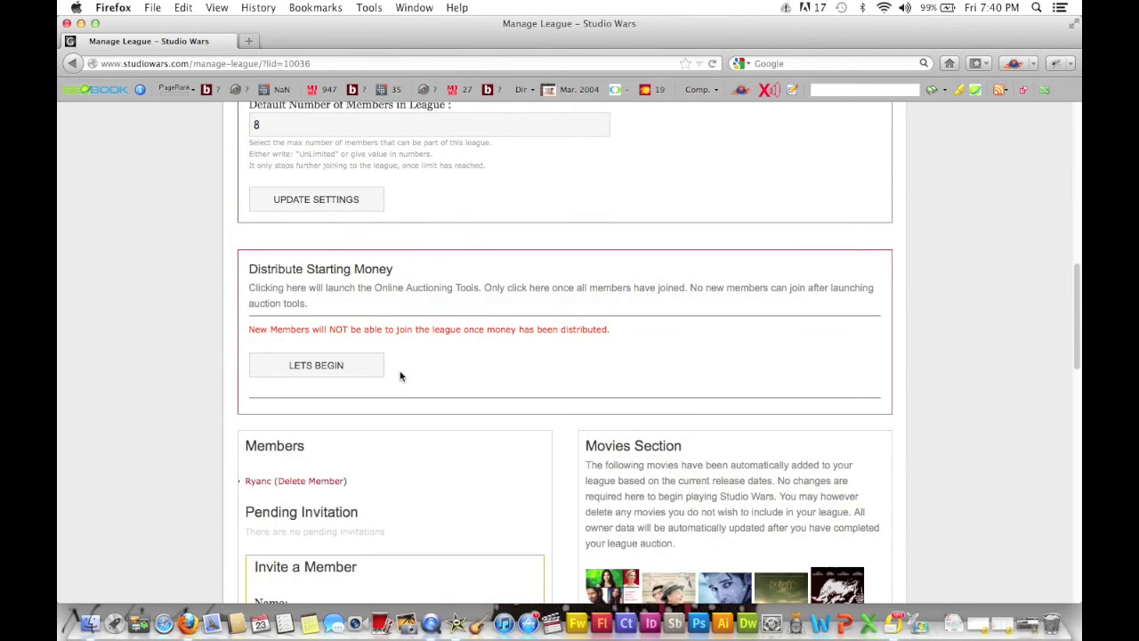
scroll(400, 376, "up", 2)
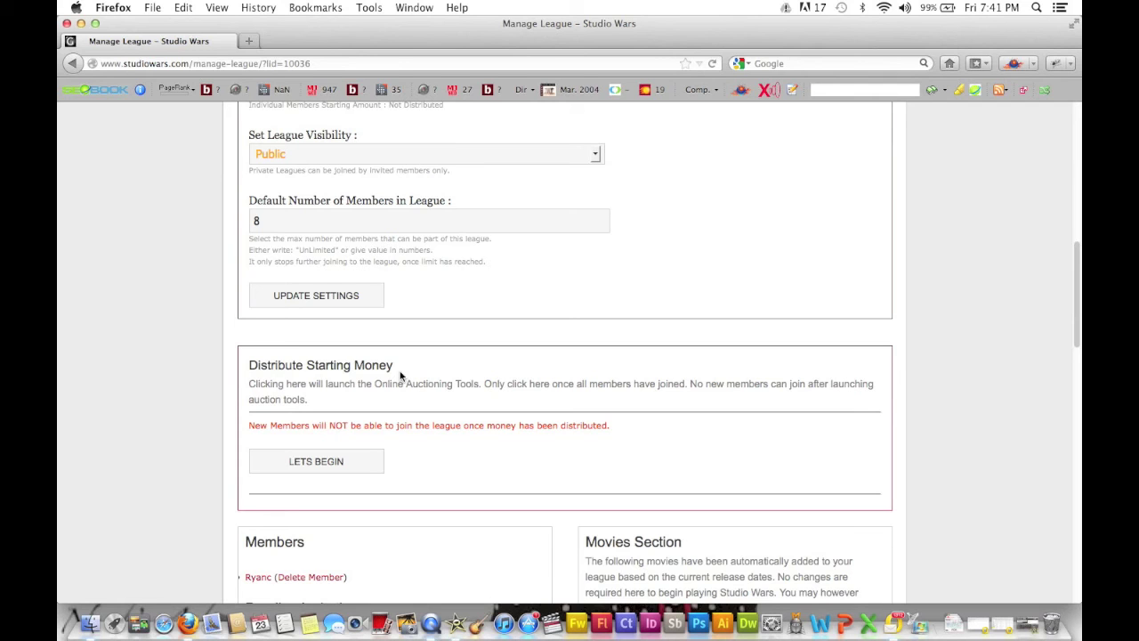
scroll(400, 375, "up", 1)
scroll(400, 375, "down", 4)
scroll(400, 376, "down", 4)
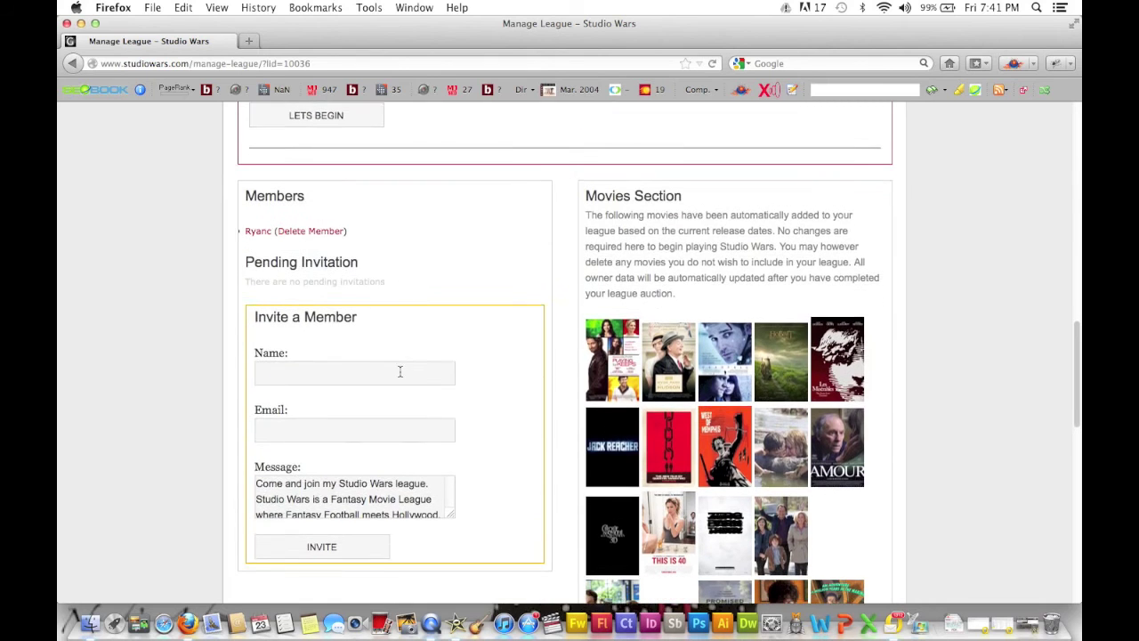
Replace the mistaken Name entry with the invitee's name and enter their e-mail address.
left_click(279, 371)
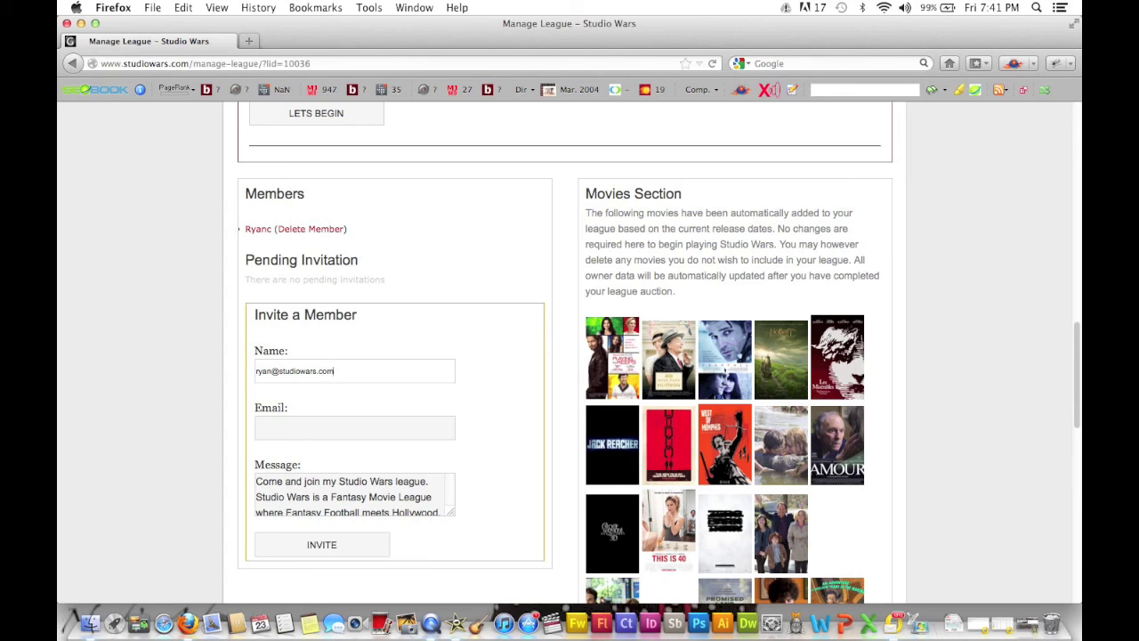
triple_click(278, 371)
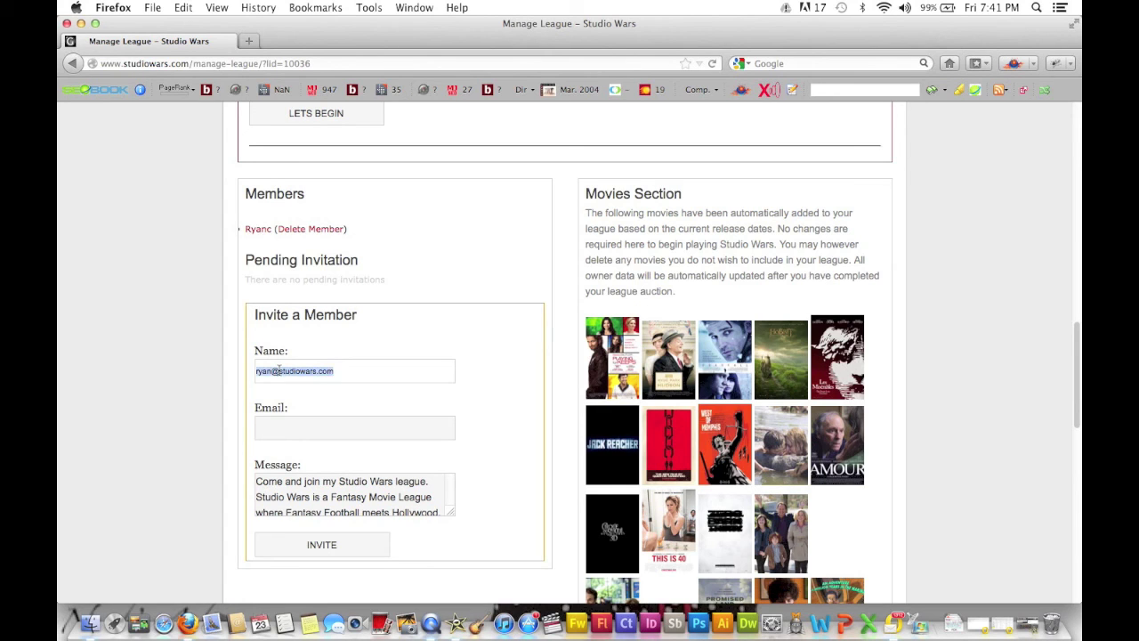
type("Ryan")
key("Tab")
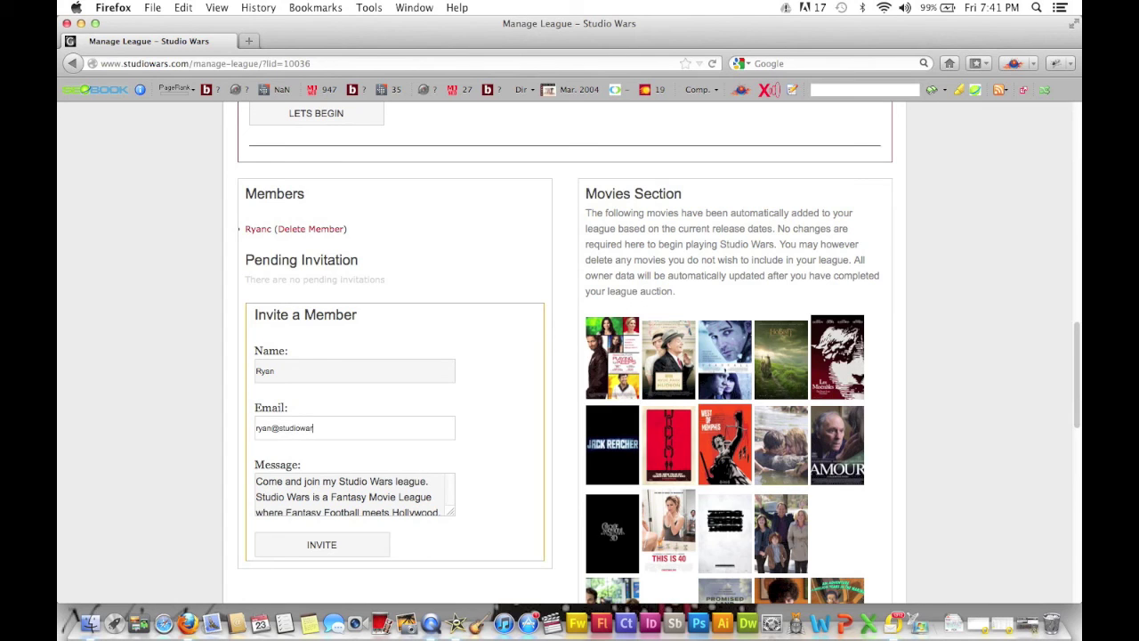
key("Tab")
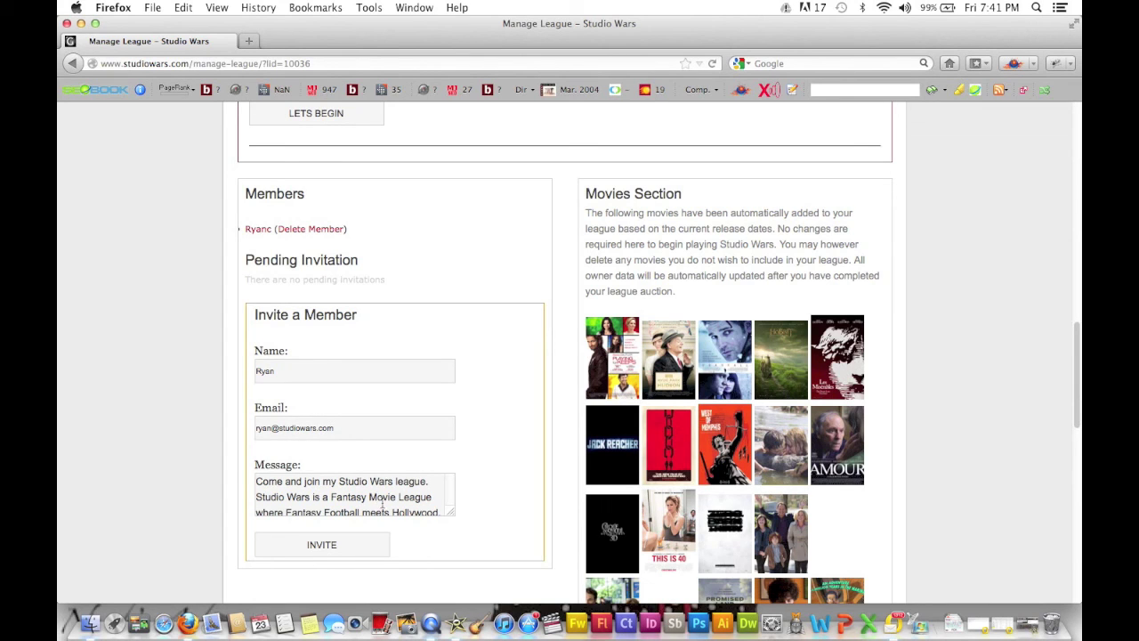
double_click(383, 497)
Send the invitation and check that the invitee appears under Pending Invitation.
left_click(352, 548)
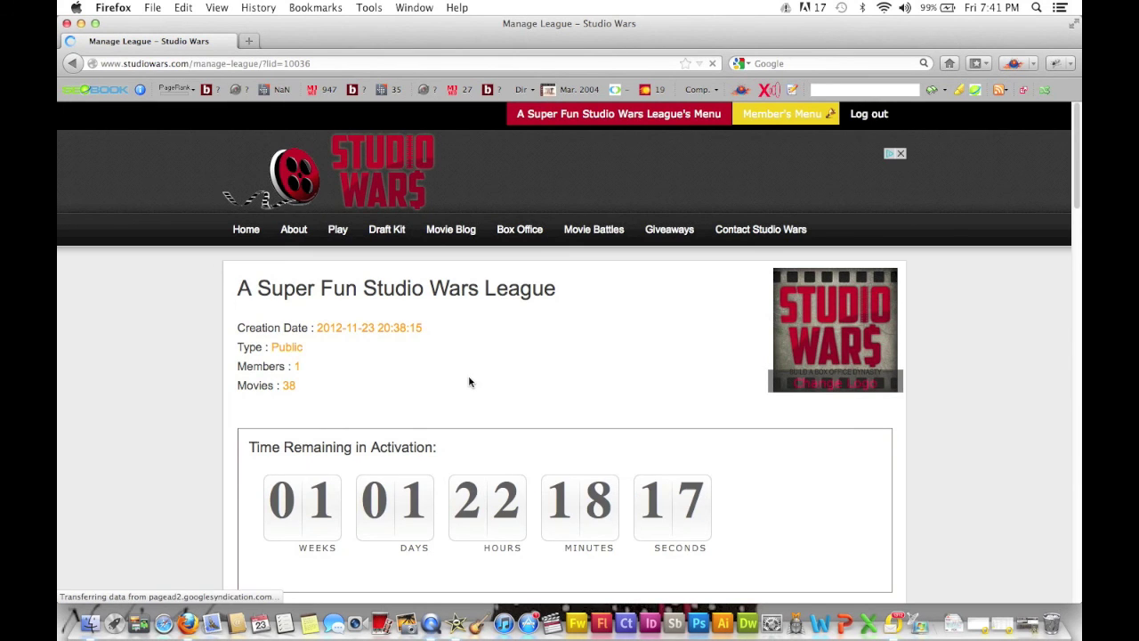
scroll(553, 363, "down", 3)
scroll(554, 363, "down", 8)
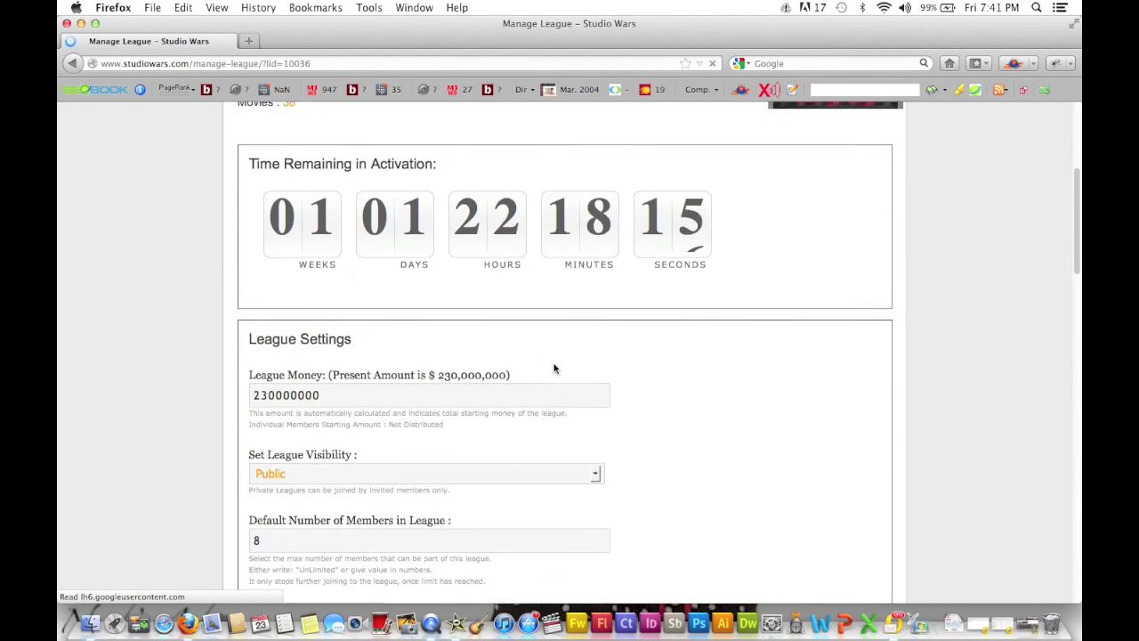
scroll(553, 369, "down", 13)
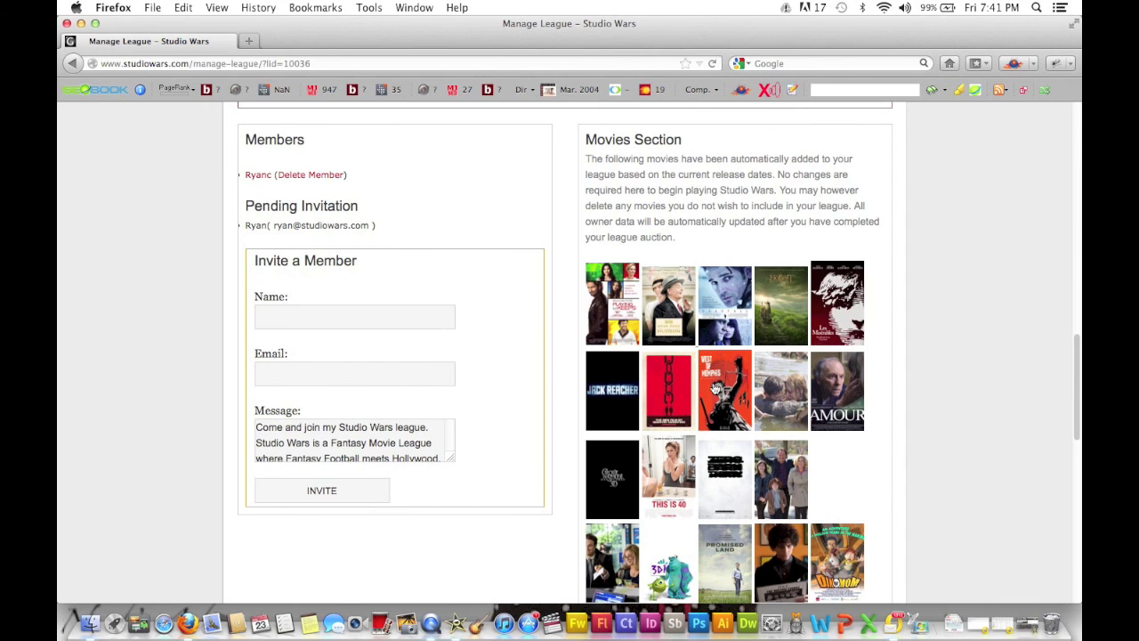
scroll(896, 488, "down", 10)
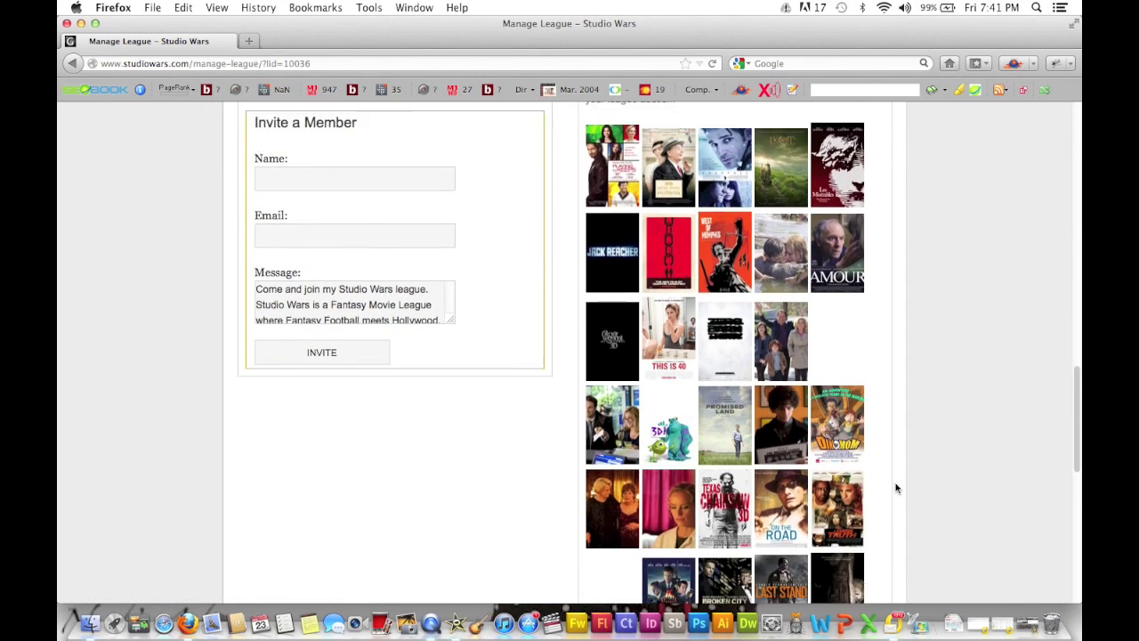
scroll(896, 488, "down", 5)
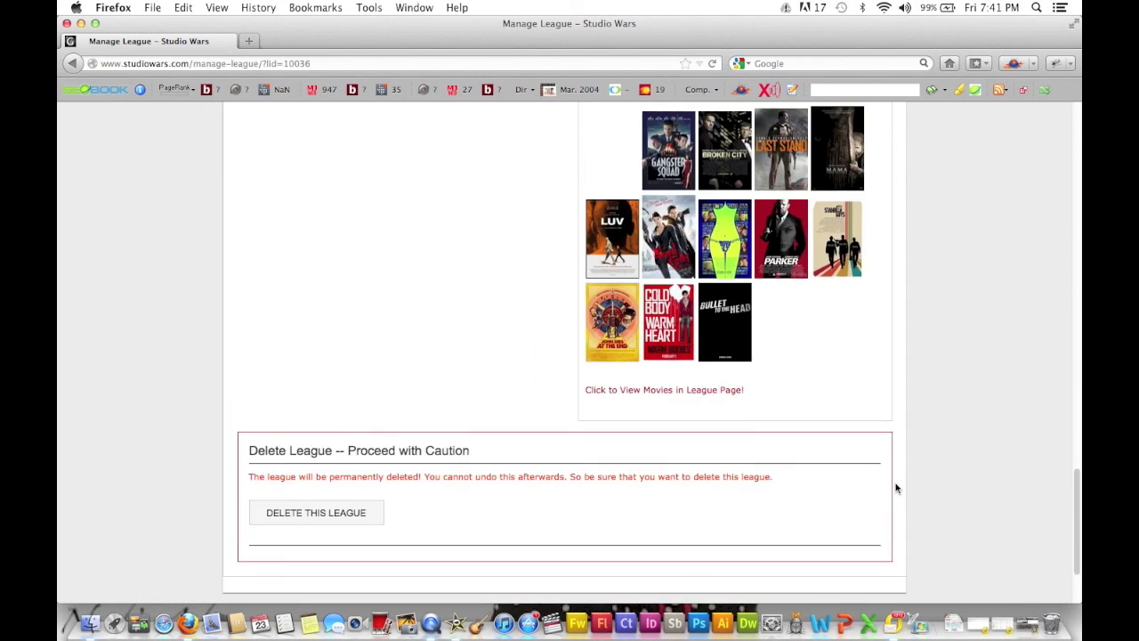
scroll(896, 488, "up", 8)
scroll(896, 488, "up", 5)
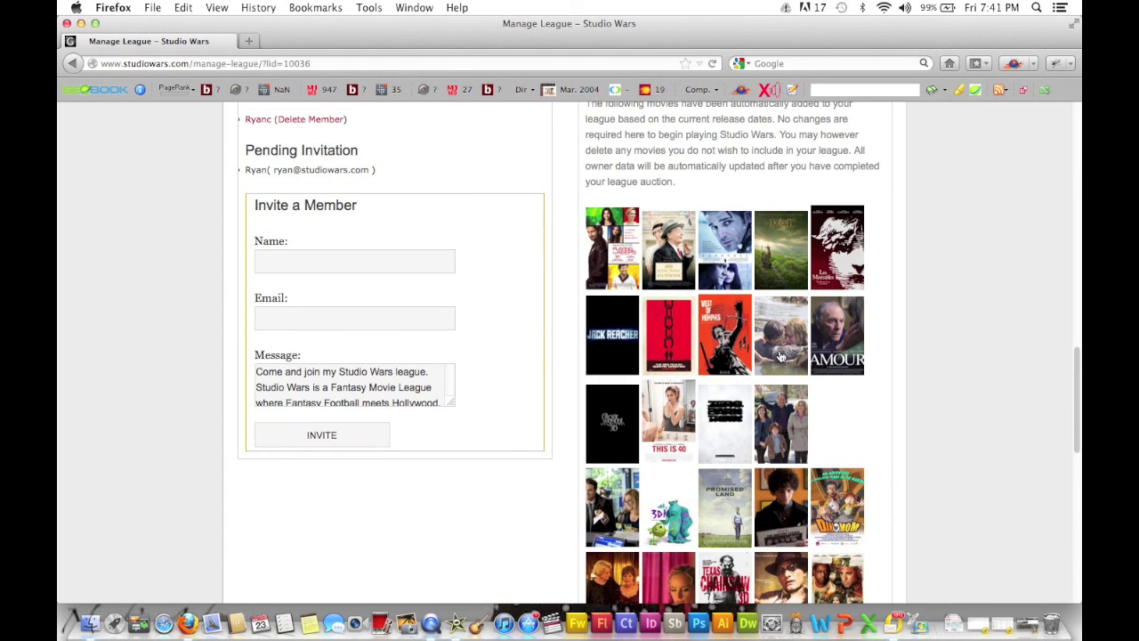
Check the Playing For Keeps page, still unsold and pending auction, then return to Manage League.
left_click(631, 257)
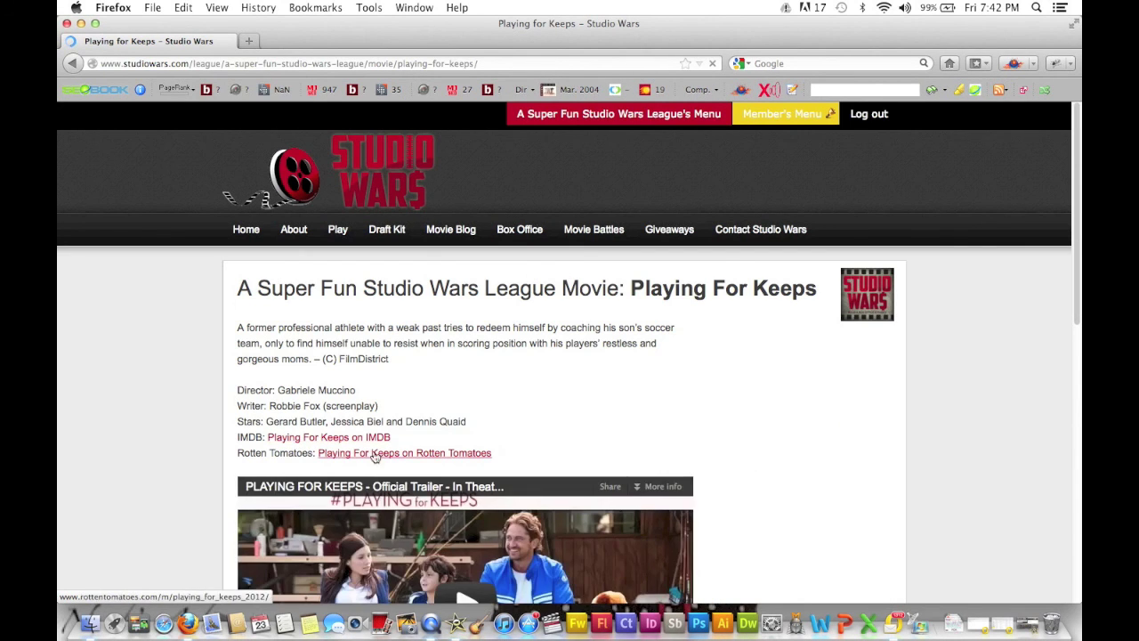
scroll(381, 460, "down", 2)
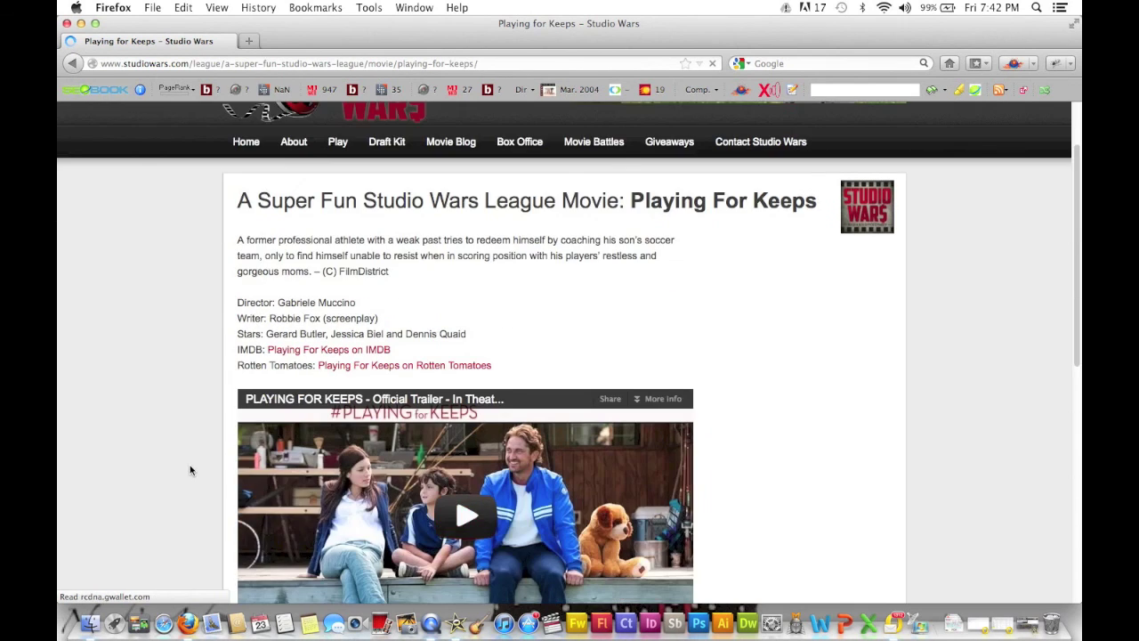
scroll(410, 392, "down", 3)
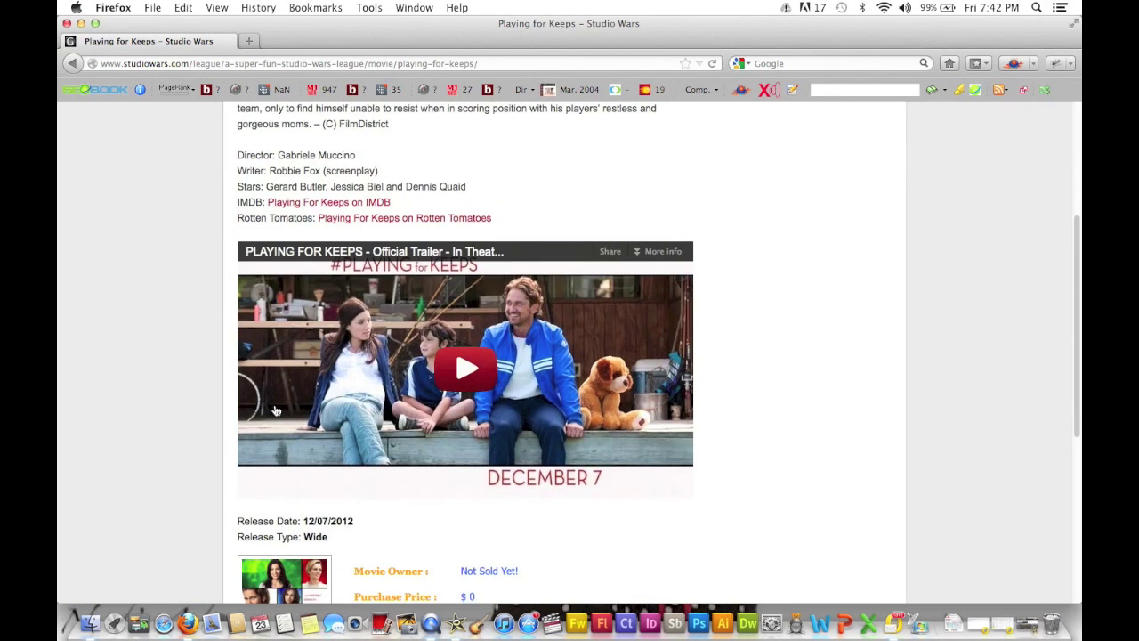
scroll(224, 433, "down", 4)
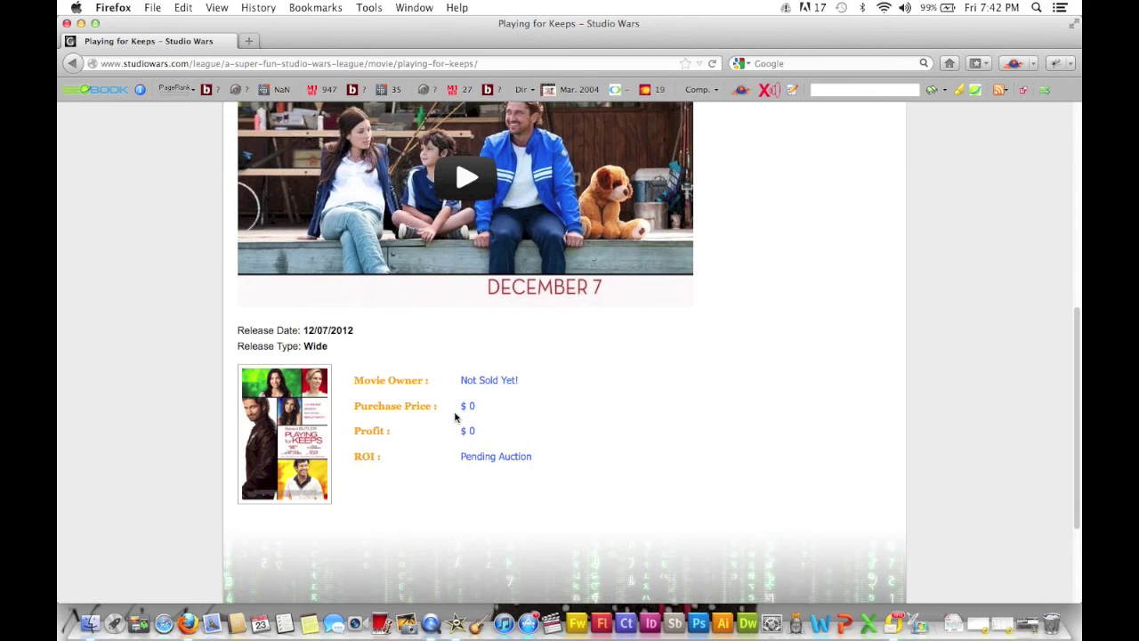
scroll(455, 417, "down", 2)
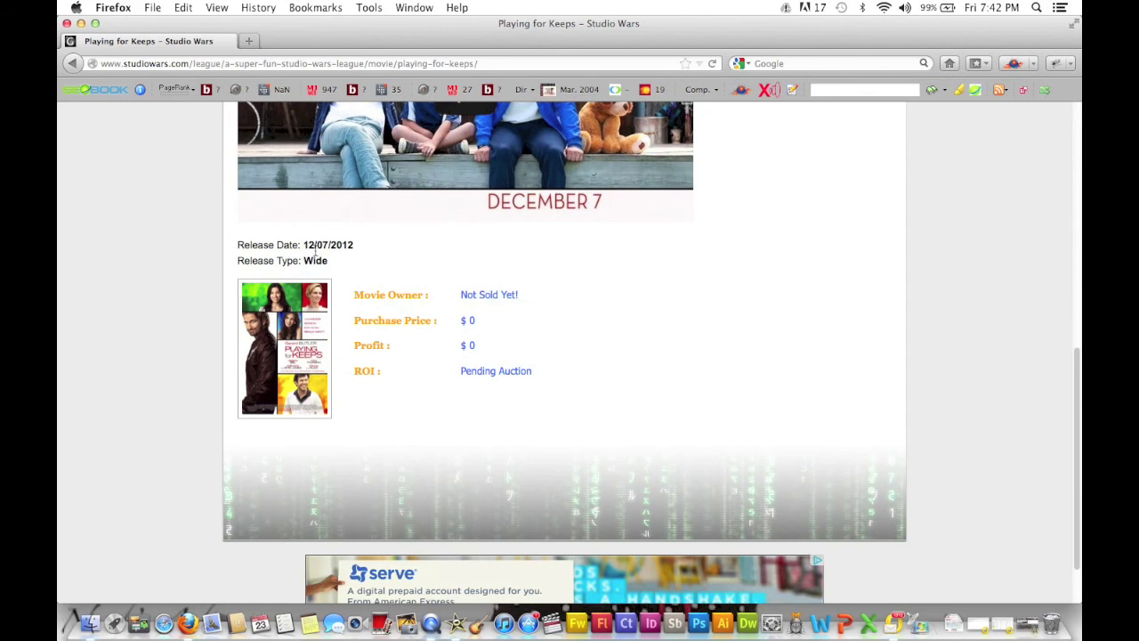
scroll(449, 307, "up", 10)
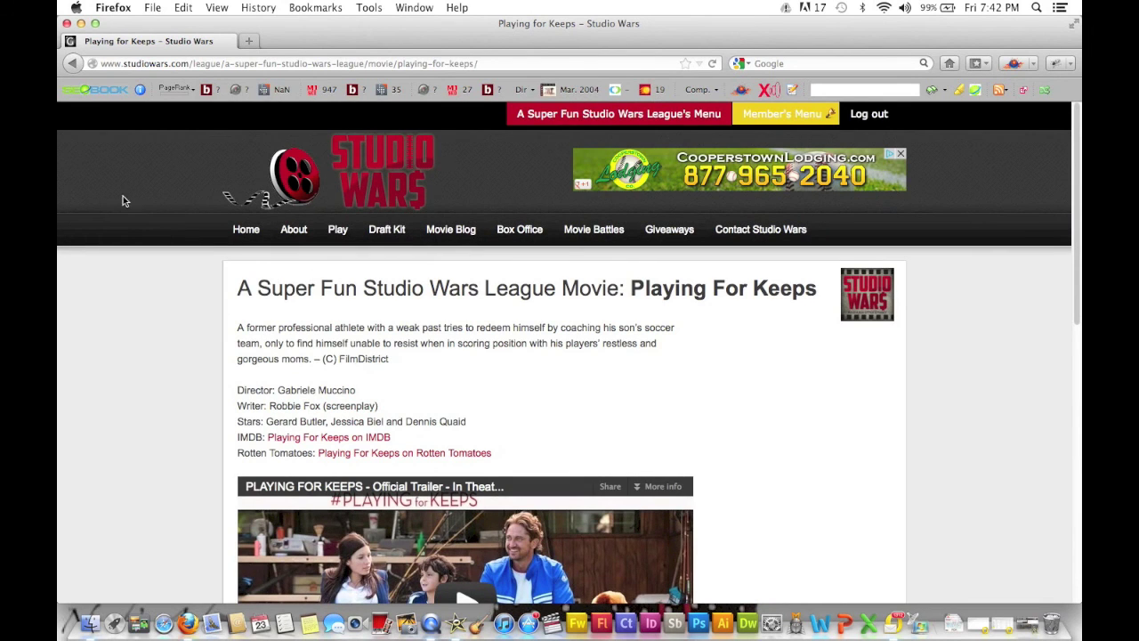
left_click(70, 65)
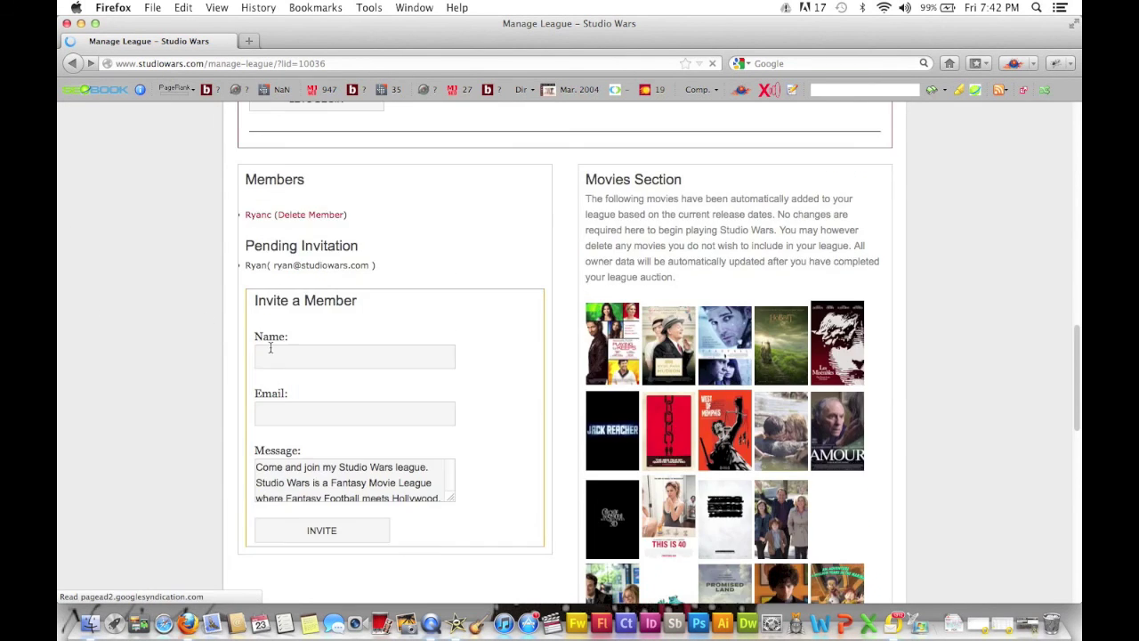
scroll(270, 347, "down", 10)
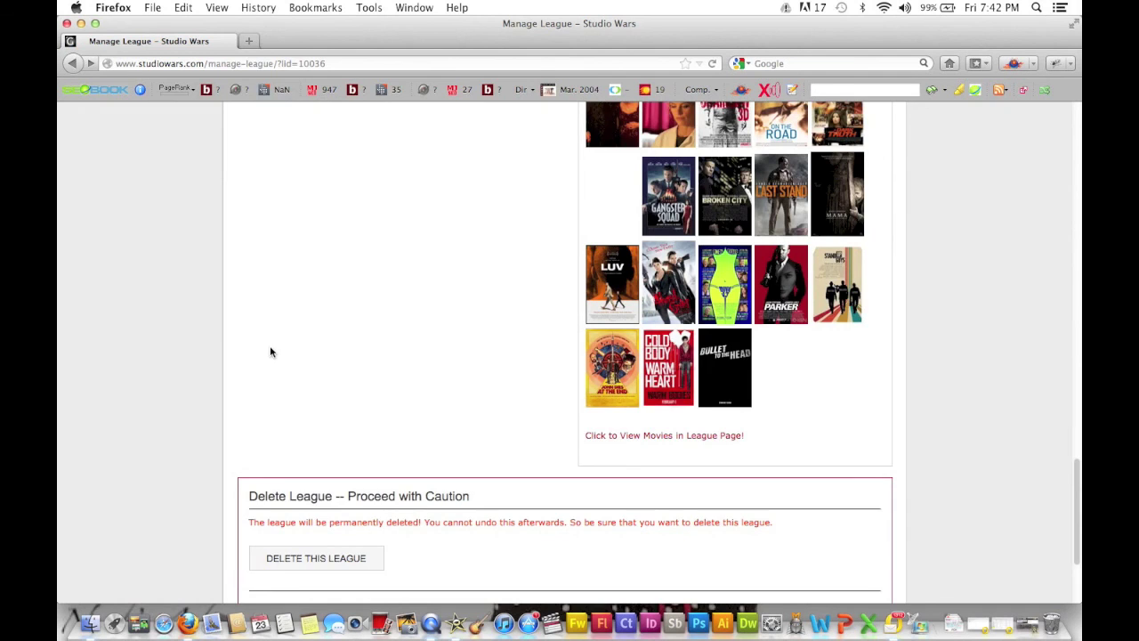
scroll(270, 352, "down", 4)
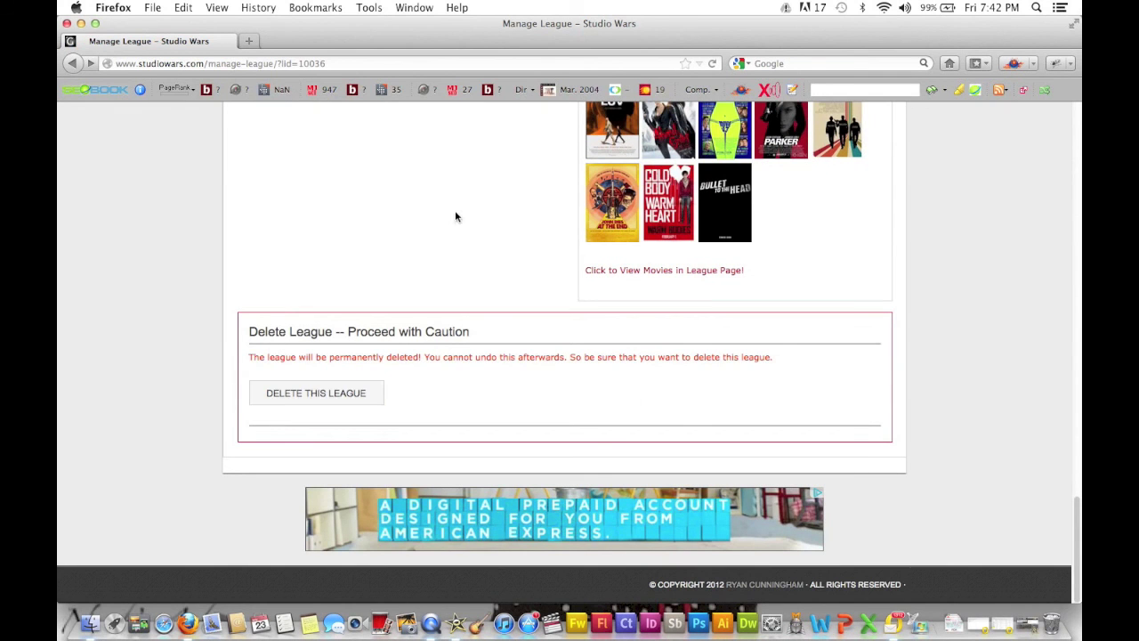
scroll(455, 216, "up", 10)
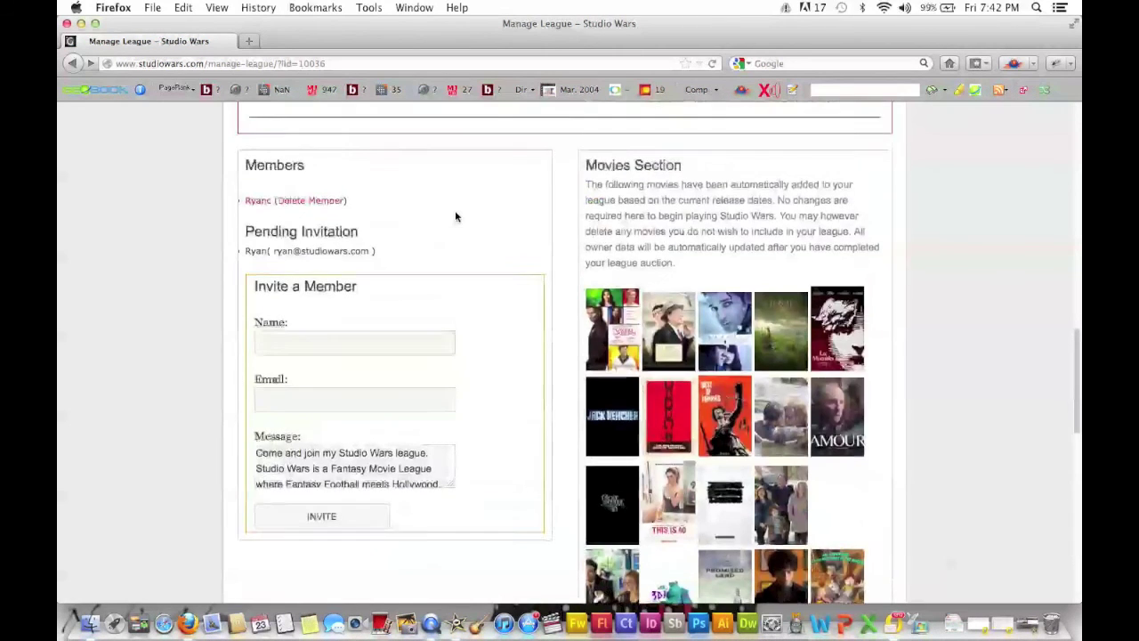
scroll(455, 214, "up", 15)
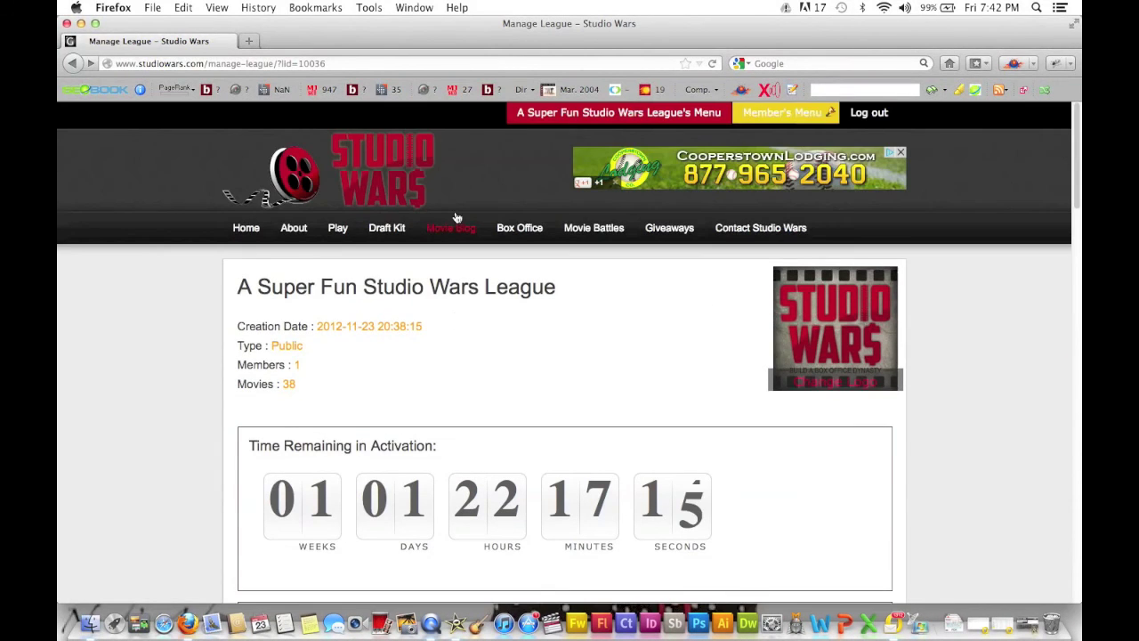